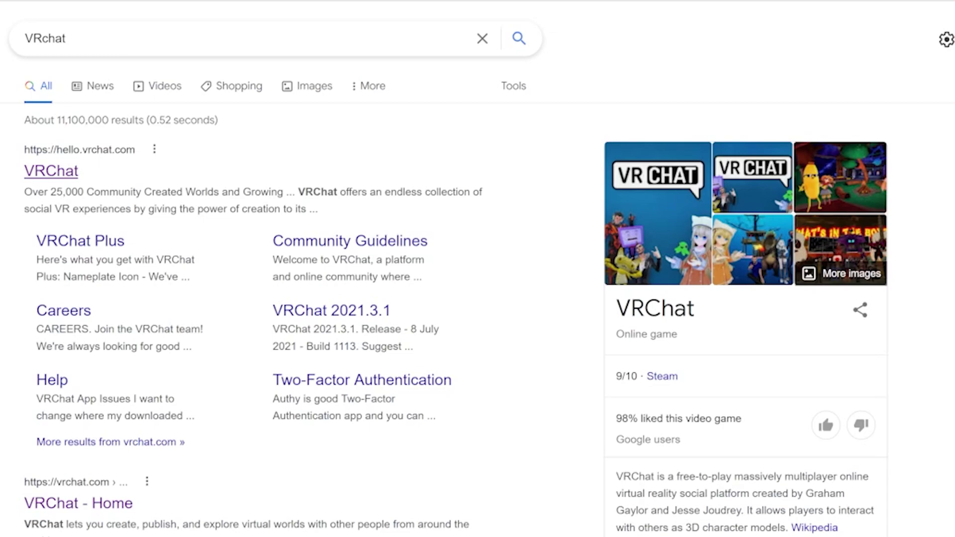
Open the official VRChat website from the search results and log in, entering the account's username
{"action": "left_click", "coordinate": [51, 170]}
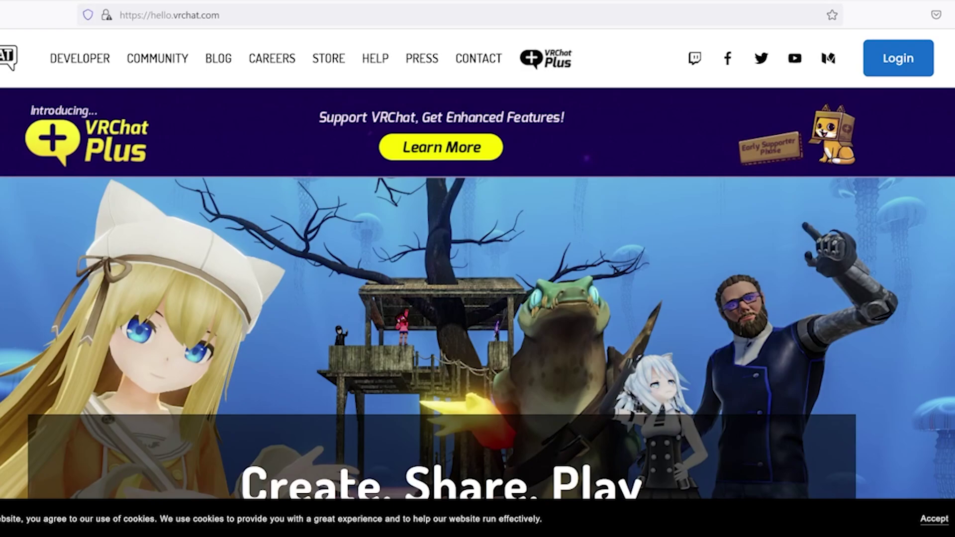
{"action": "scroll", "coordinate": [478, 269], "scroll_direction": "down", "scroll_amount": 1}
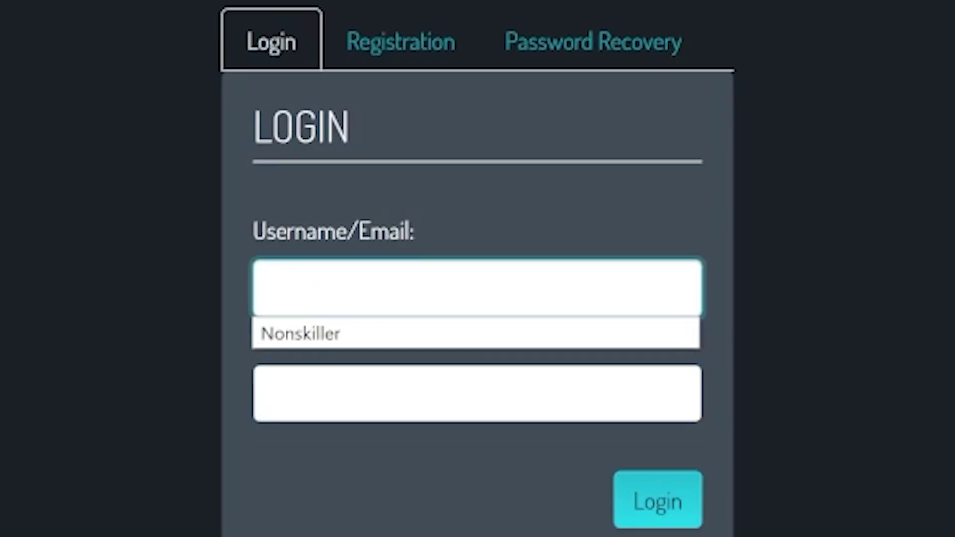
{"action": "type", "text": "Nonsk"}
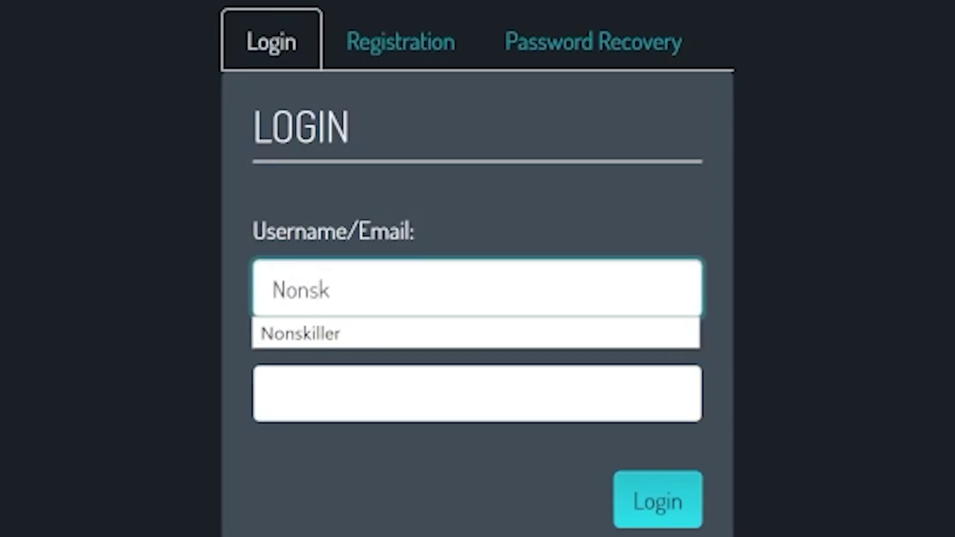
{"action": "type", "text": "ille"}
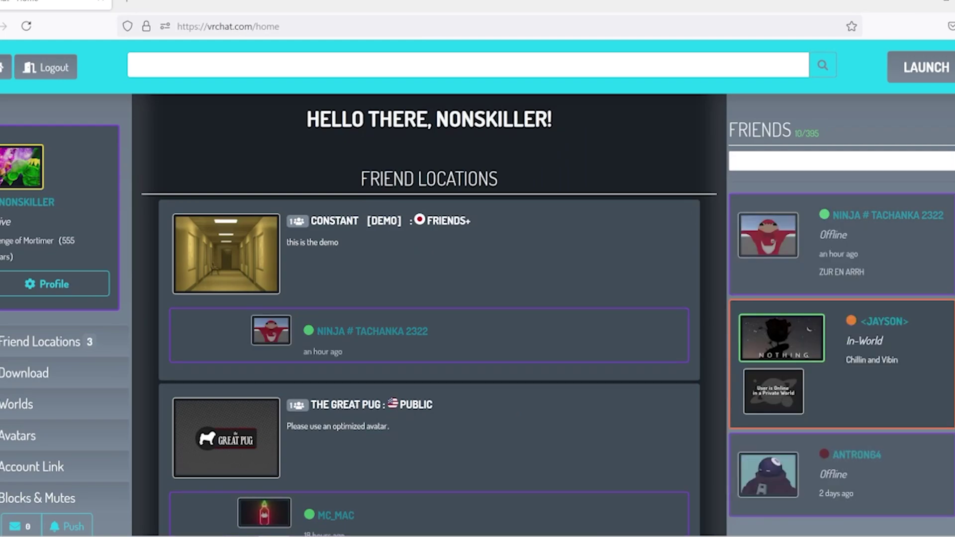
Look through the account's home feed, friend locations, download options, worlds, avatars, and blocks and mutes, expanding the list of unmutes
{"action": "scroll", "coordinate": [428, 314], "scroll_direction": "down", "scroll_amount": 10}
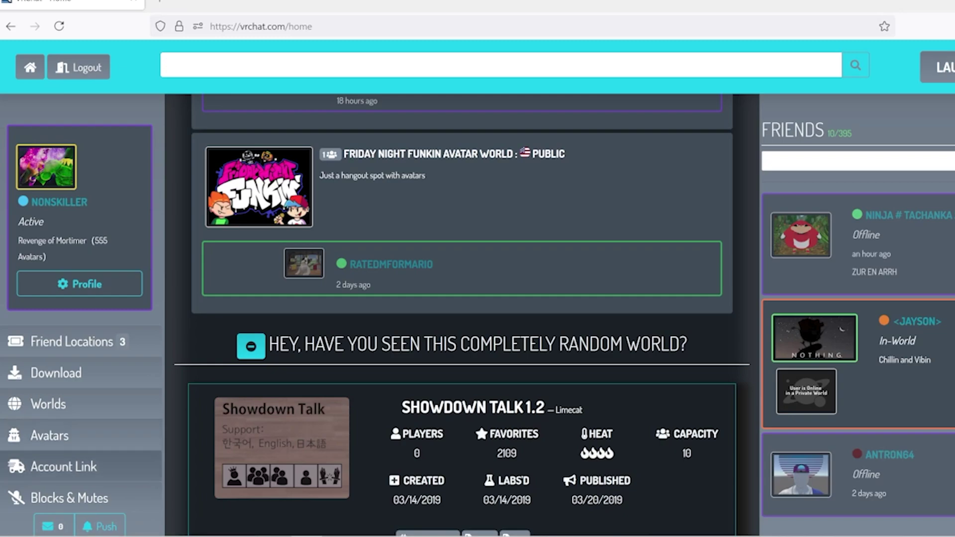
{"action": "left_click", "coordinate": [72, 341]}
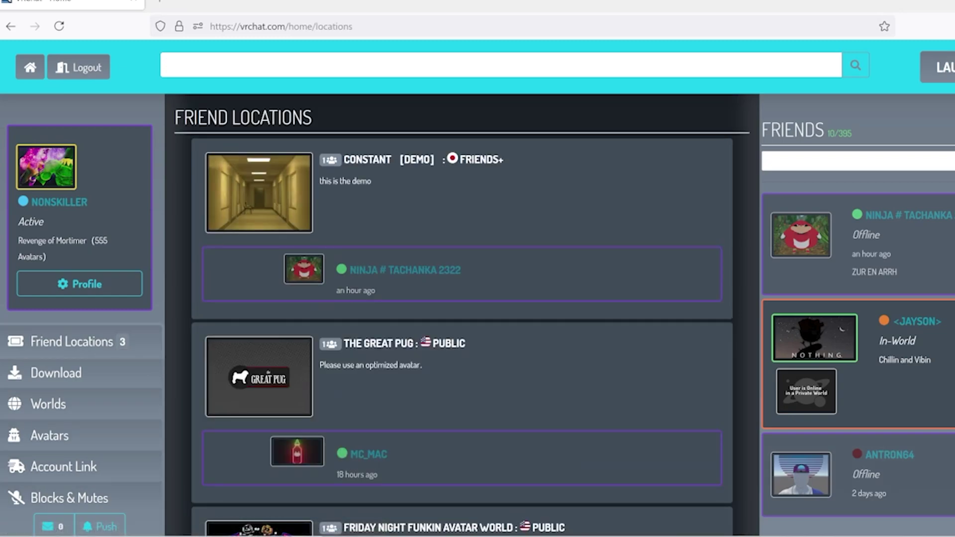
{"action": "left_click", "coordinate": [56, 373]}
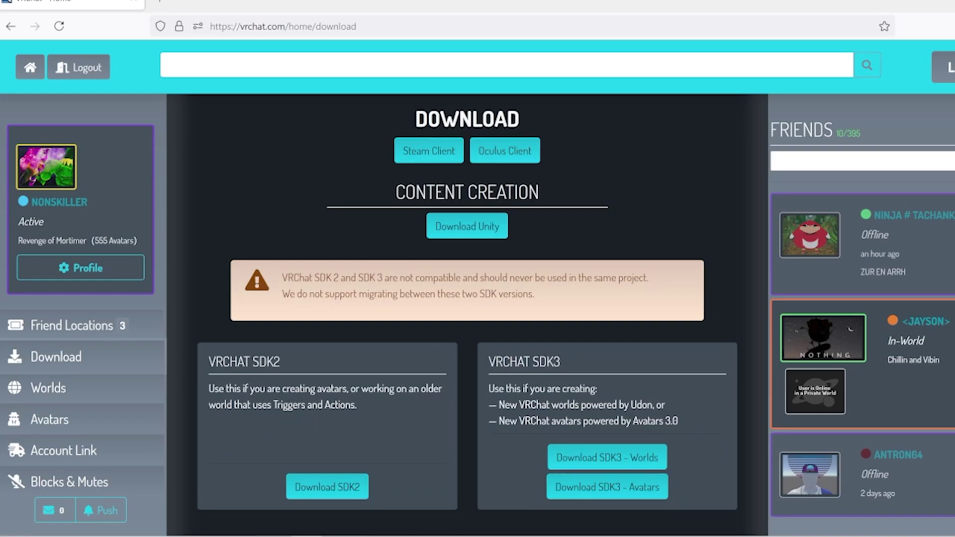
{"action": "left_click", "coordinate": [49, 388]}
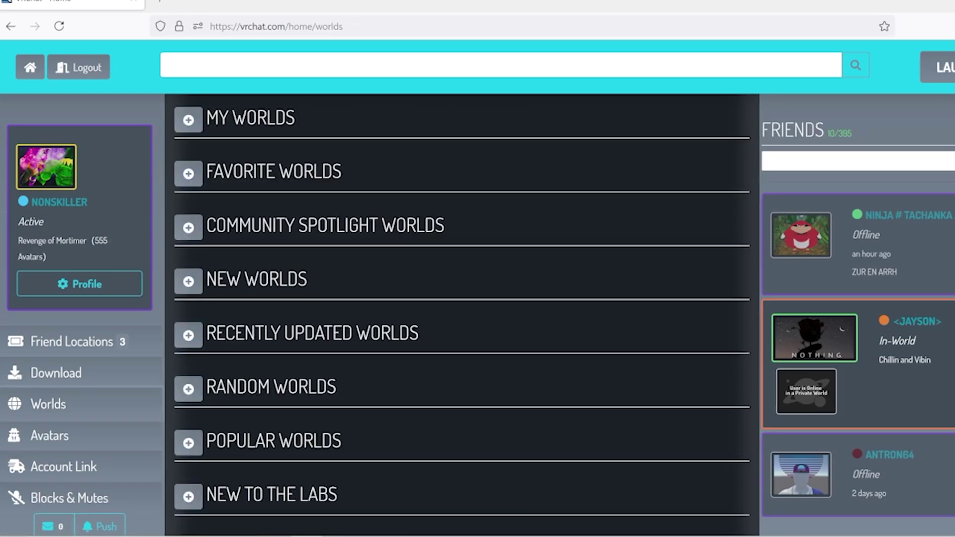
{"action": "left_click", "coordinate": [49, 436]}
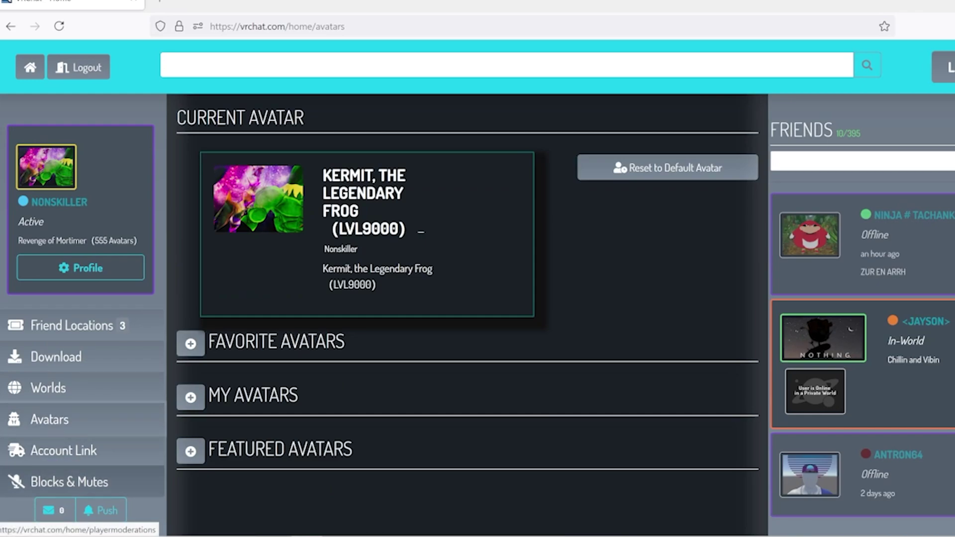
{"action": "left_click", "coordinate": [64, 482]}
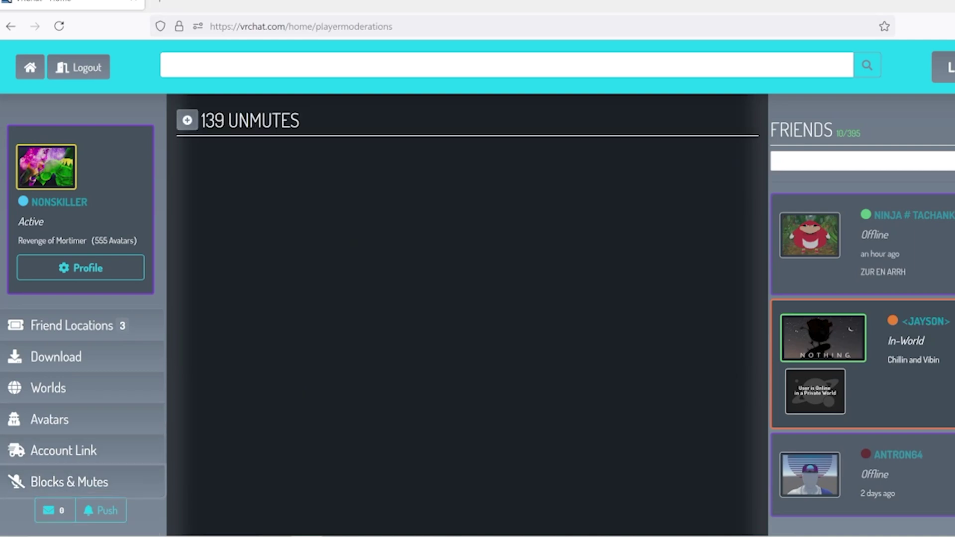
{"action": "left_click", "coordinate": [187, 120]}
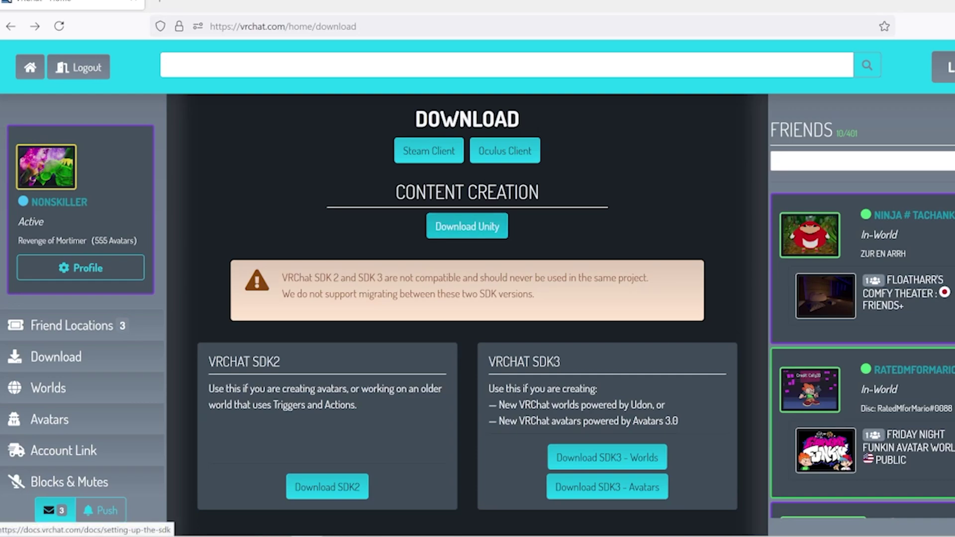
Open the SDK setup guide and follow its current Unity version reference to the Unity 2018.4.20 page
{"action": "left_click", "coordinate": [467, 226]}
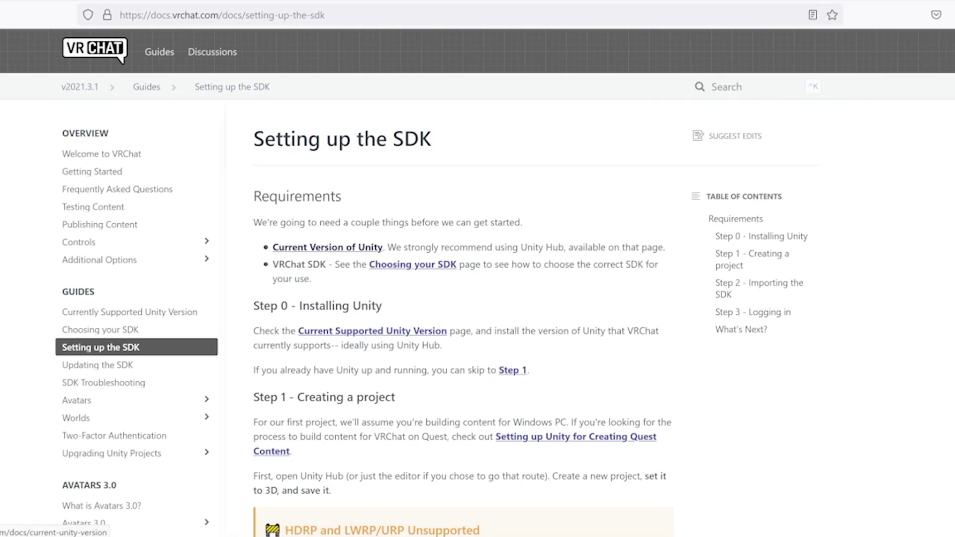
{"action": "left_click", "coordinate": [327, 247]}
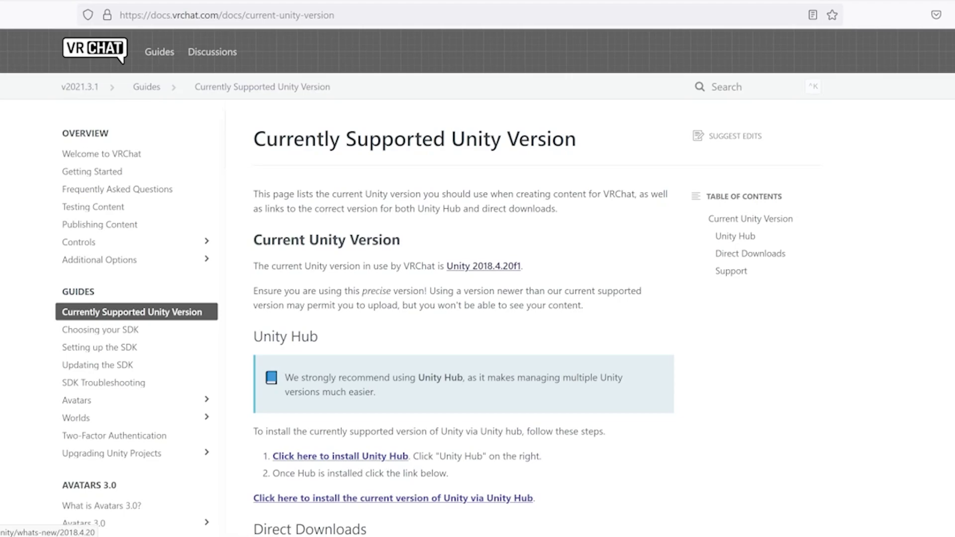
{"action": "left_click", "coordinate": [483, 266]}
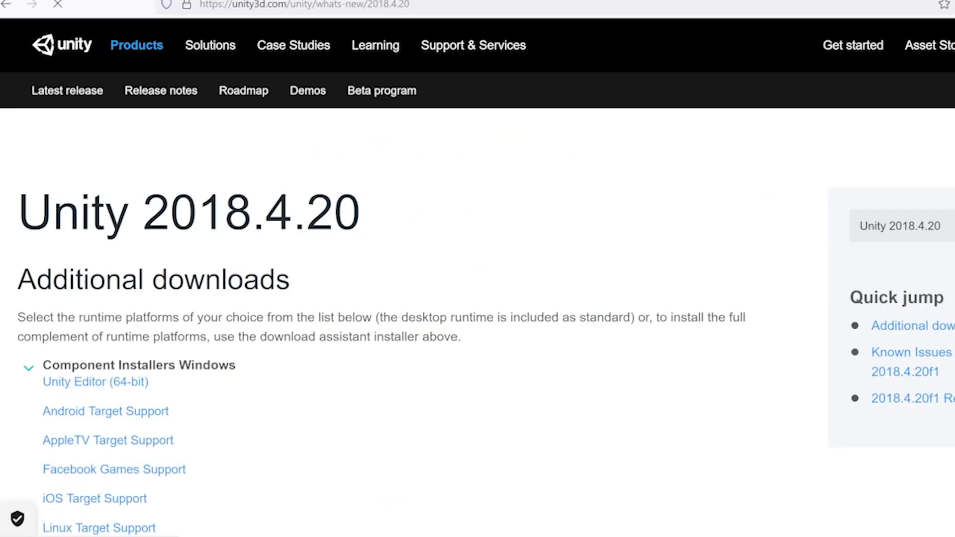
Examine the Unity 2018.4.20 page's Windows and macOS component installers, additional resources and release notes
{"action": "scroll", "coordinate": [108, 362], "scroll_direction": "down", "scroll_amount": 2}
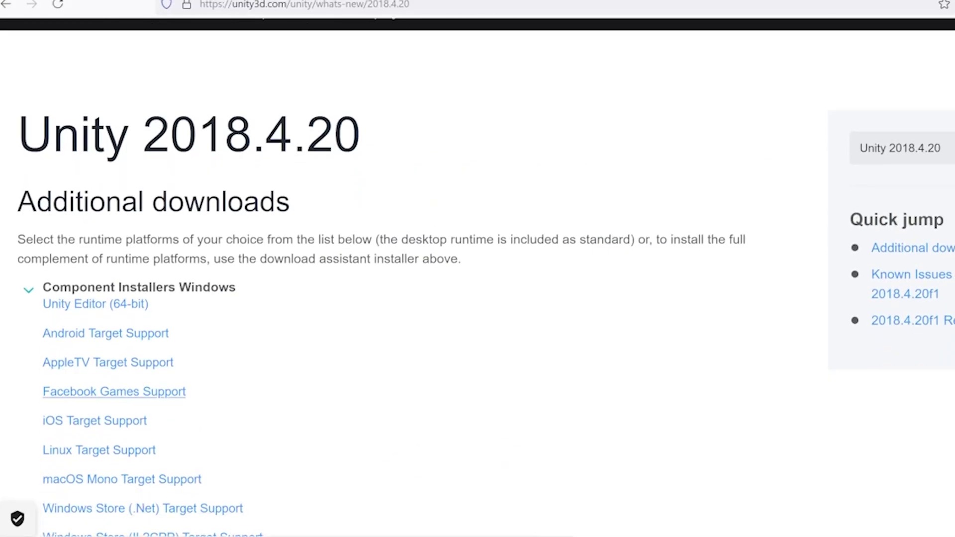
{"action": "scroll", "coordinate": [114, 391], "scroll_direction": "down", "scroll_amount": 2}
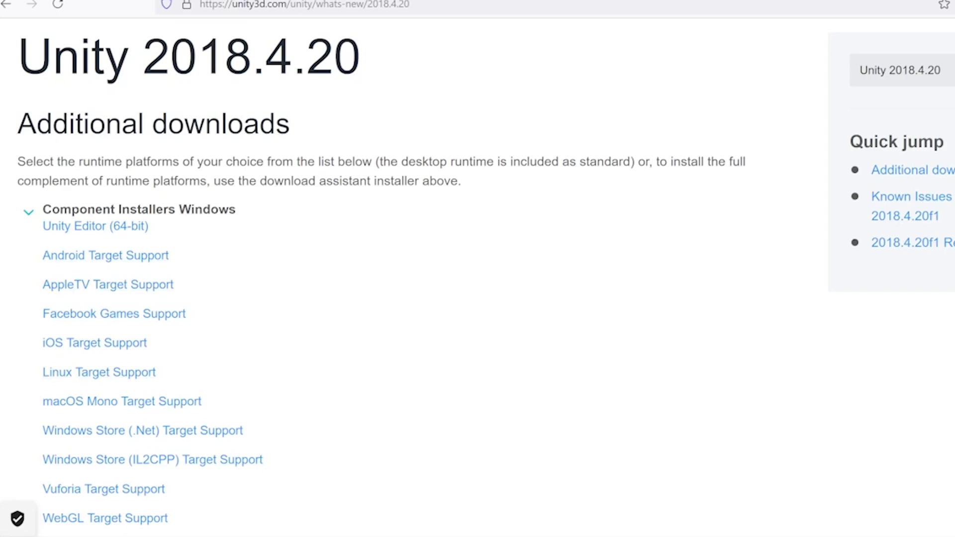
{"action": "scroll", "coordinate": [134, 390], "scroll_direction": "up", "scroll_amount": 2}
{"action": "scroll", "coordinate": [134, 390], "scroll_direction": "down", "scroll_amount": 5}
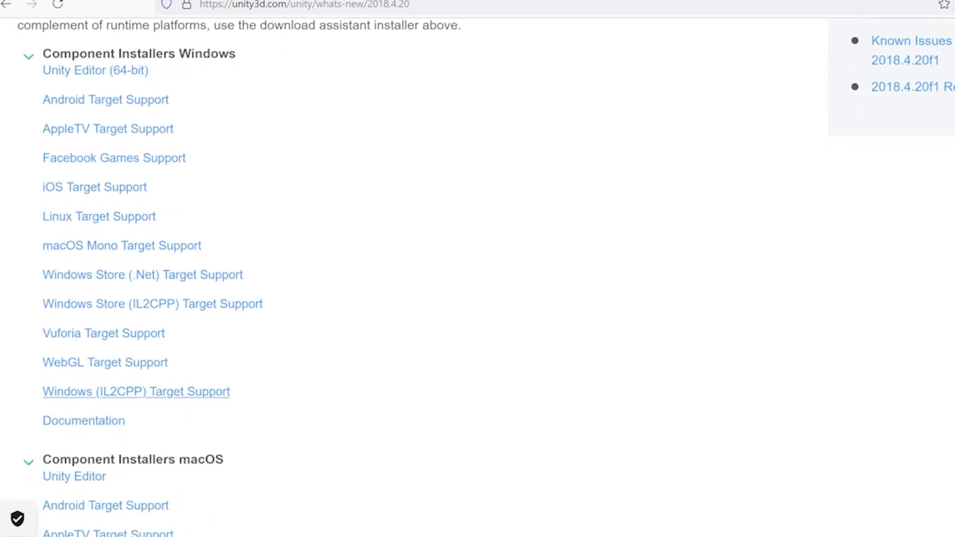
{"action": "scroll", "coordinate": [134, 391], "scroll_direction": "up", "scroll_amount": 3}
{"action": "scroll", "coordinate": [135, 390], "scroll_direction": "down", "scroll_amount": 5}
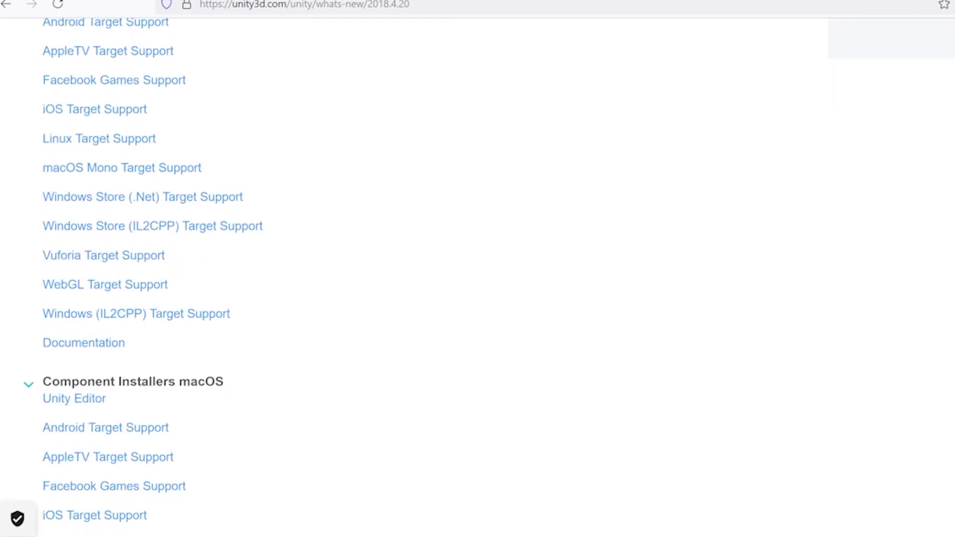
{"action": "scroll", "coordinate": [92, 240], "scroll_direction": "down", "scroll_amount": 10}
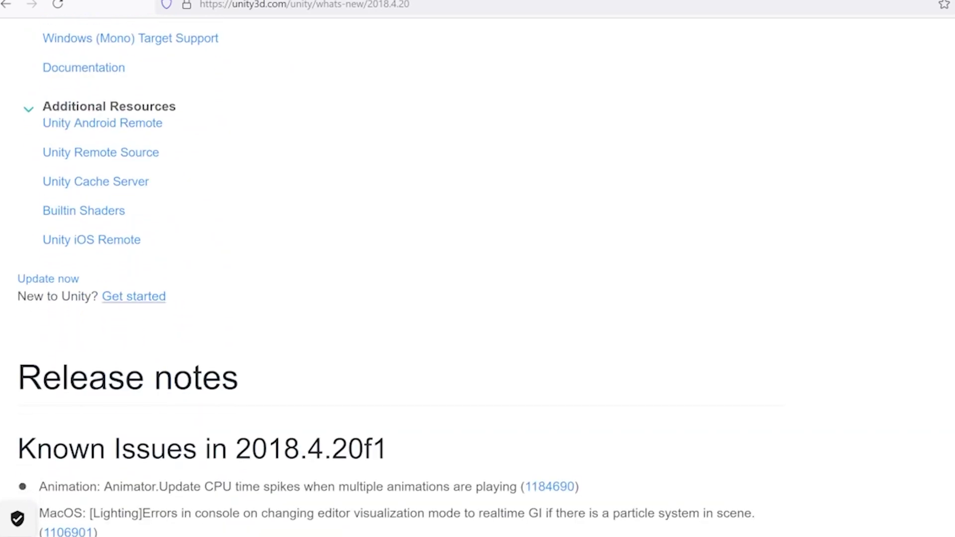
{"action": "scroll", "coordinate": [91, 240], "scroll_direction": "up", "scroll_amount": 15}
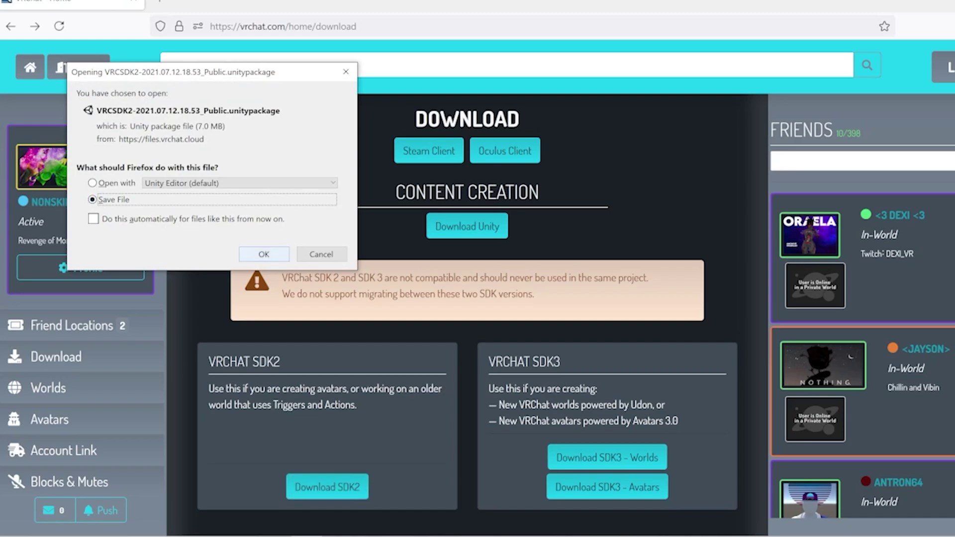
Save and open VRCSDK2-2021.07.12.18.53_Public.unitypackage, creating a new 3D Unity project named "Nonskiller's Party" for it
{"action": "key", "text": "Return"}
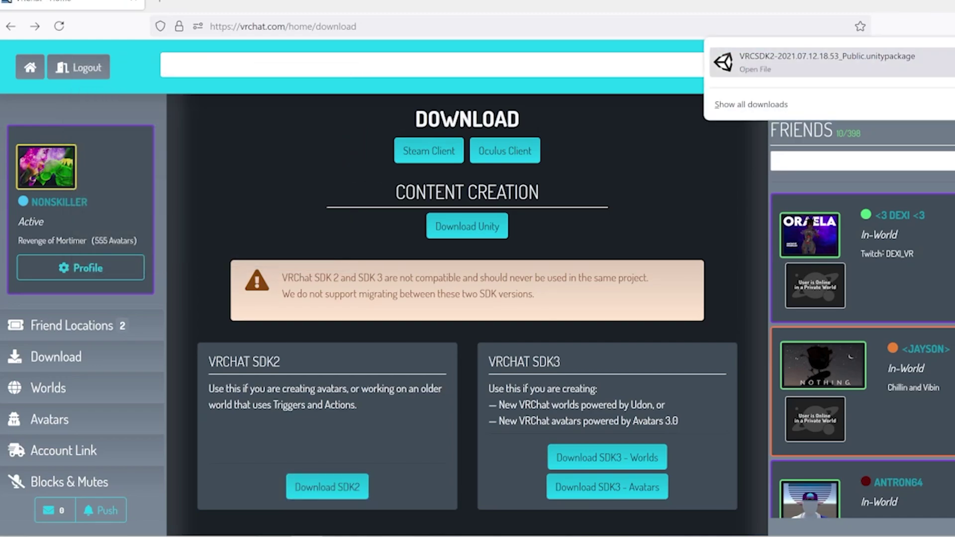
{"action": "key", "text": "Return"}
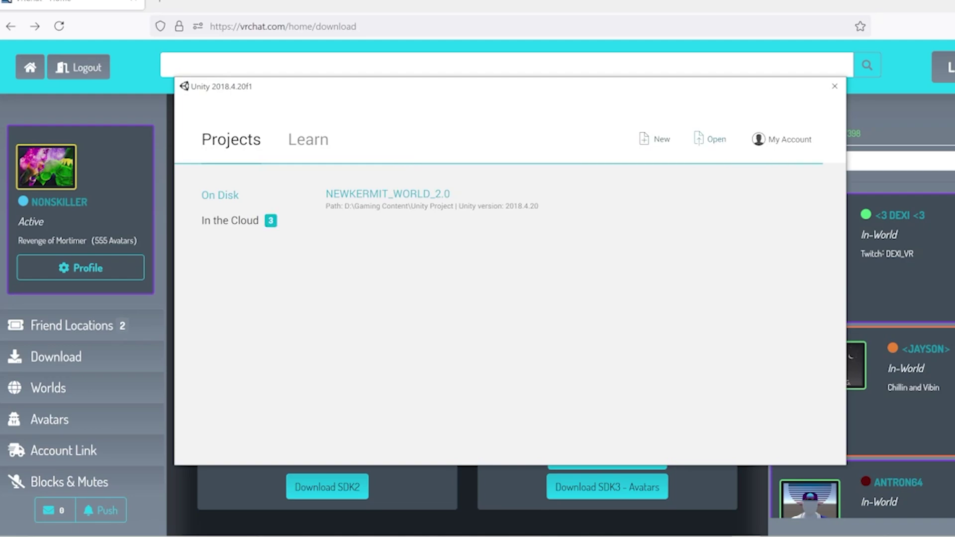
{"action": "left_click", "coordinate": [655, 139]}
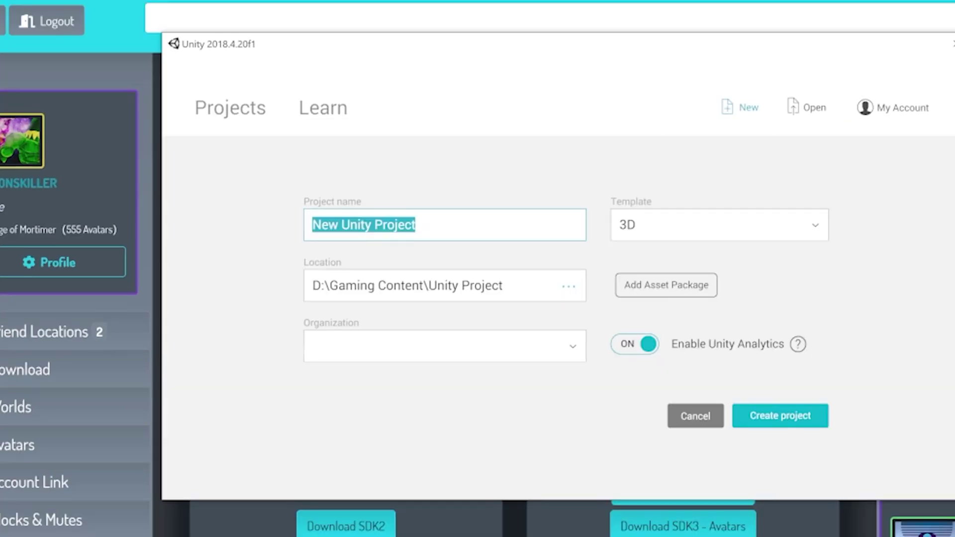
{"action": "type", "text": "Nonskiller's P"}
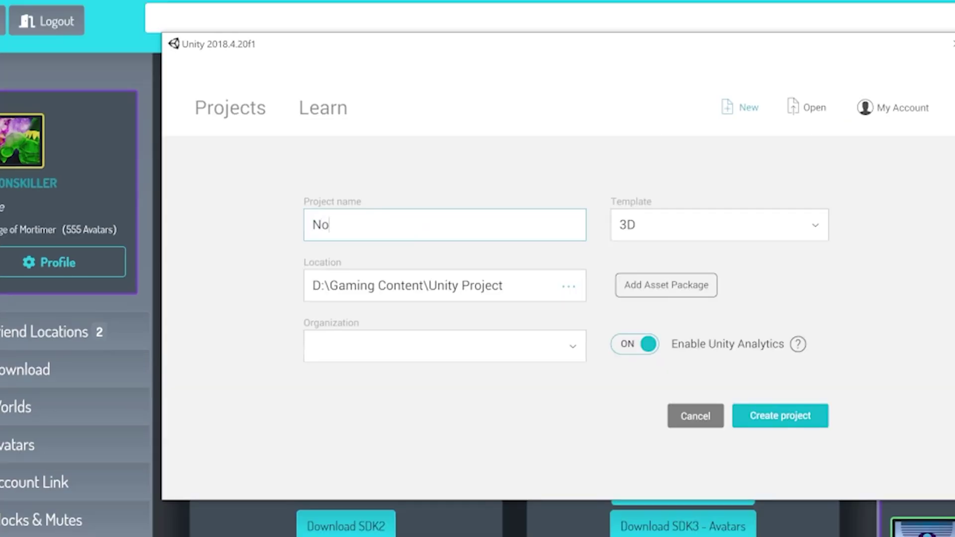
{"action": "type", "text": "arty"}
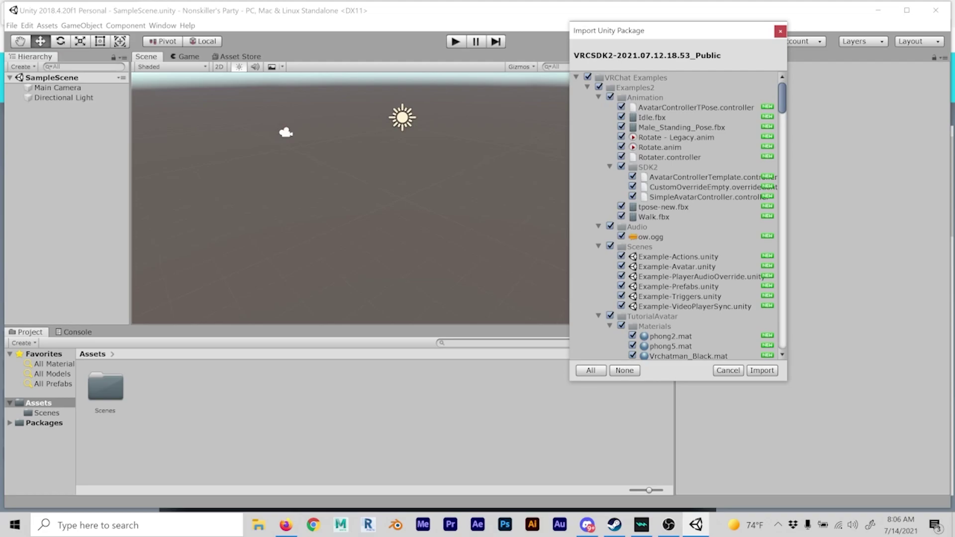
Review the contents of the VRCSDK2 package and import all of its items into the project
{"action": "scroll", "coordinate": [677, 214], "scroll_direction": "down", "scroll_amount": 15}
{"action": "scroll", "coordinate": [676, 214], "scroll_direction": "up", "scroll_amount": 12}
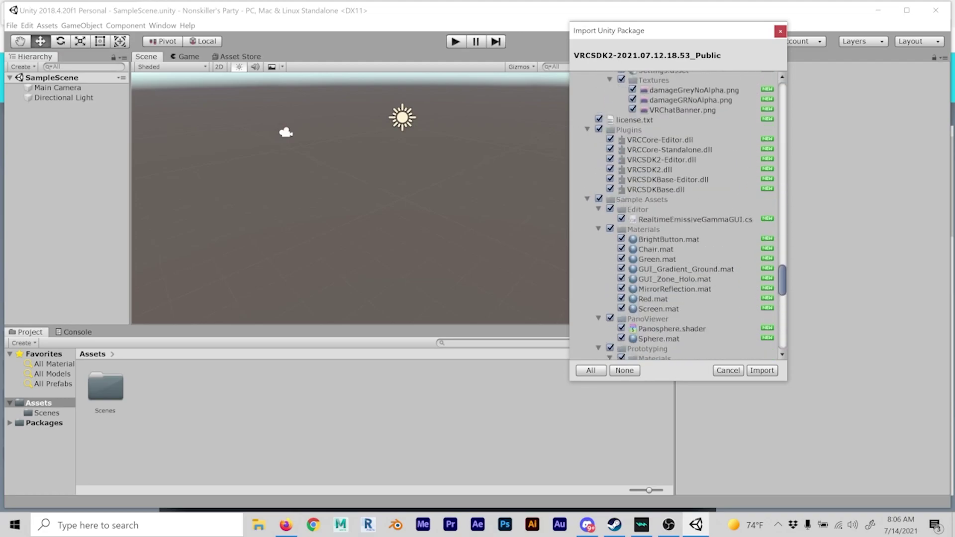
{"action": "scroll", "coordinate": [676, 214], "scroll_direction": "up", "scroll_amount": 4}
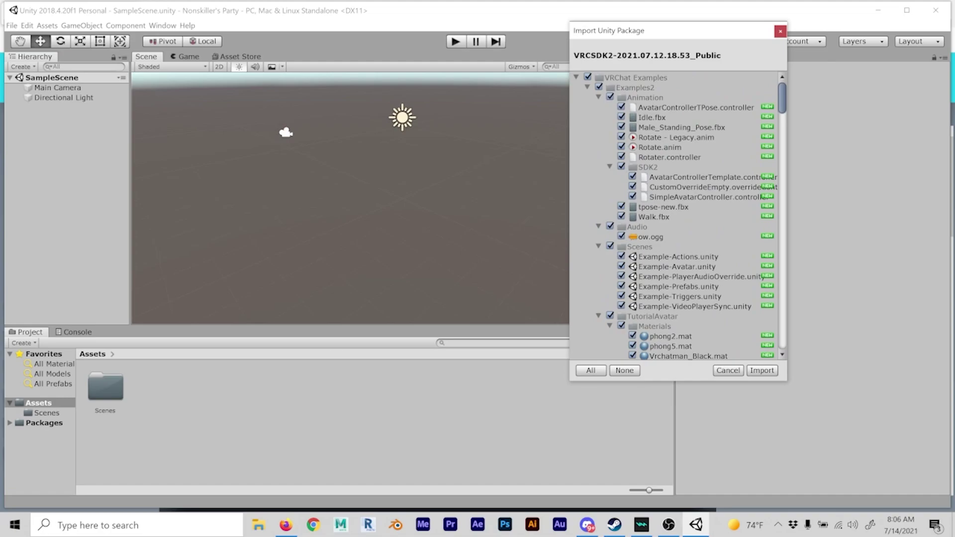
{"action": "left_click", "coordinate": [762, 370]}
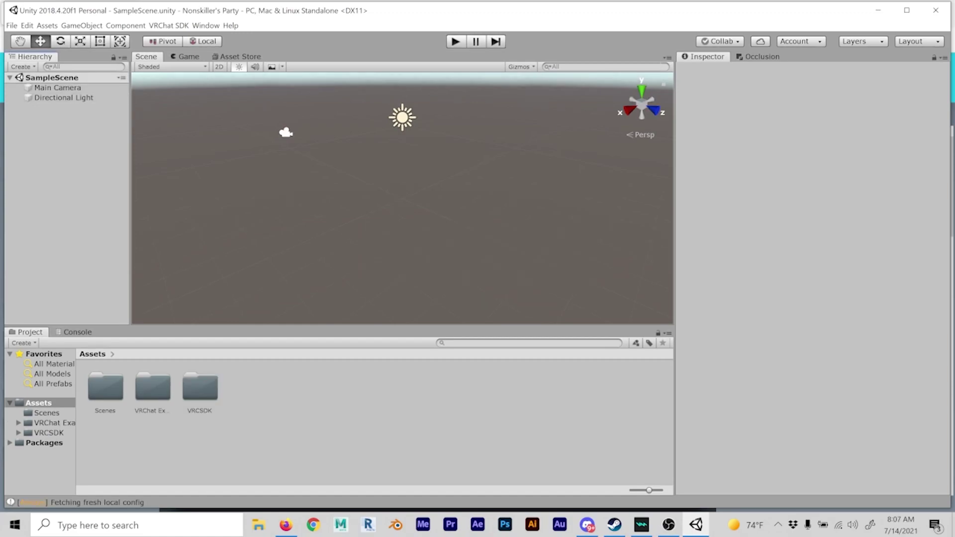
Show the VRChat SDK control panel and sign in to the VRChat account, entering its username
{"action": "left_click", "coordinate": [169, 25]}
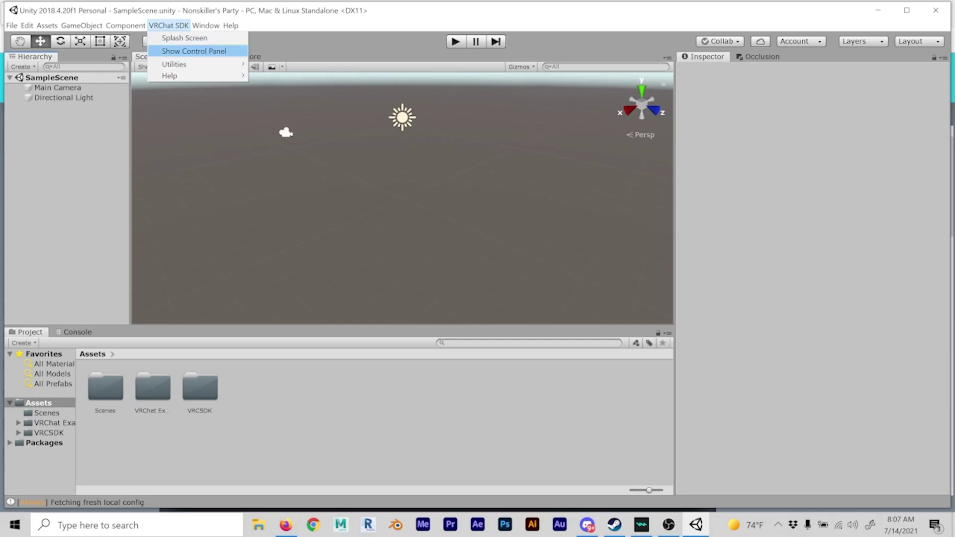
{"action": "mouse_move", "coordinate": [174, 64]}
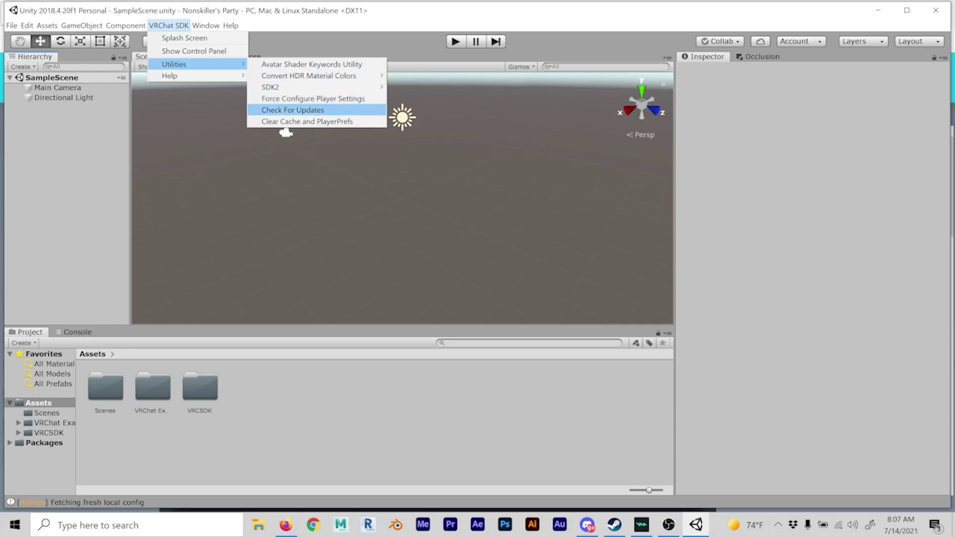
{"action": "left_click", "coordinate": [194, 51]}
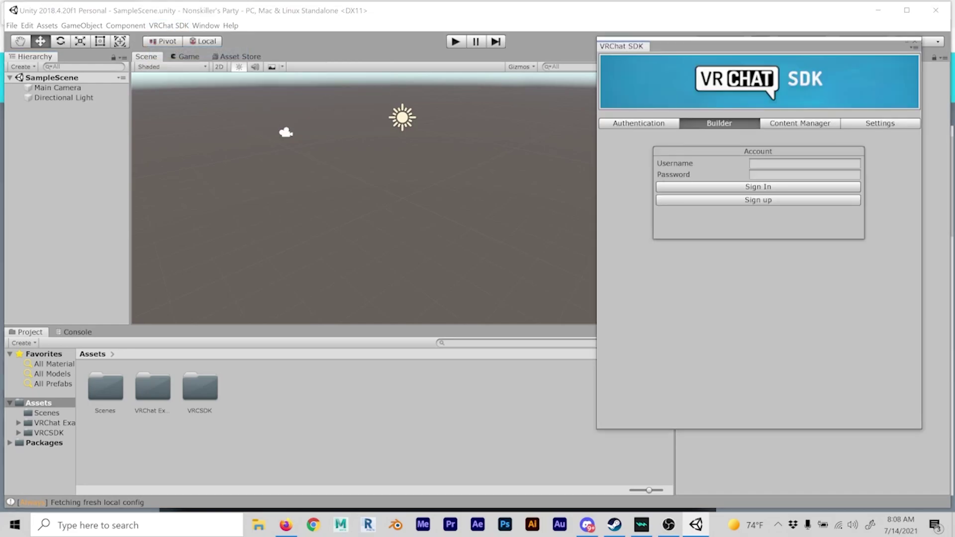
{"action": "left_click", "coordinate": [804, 163]}
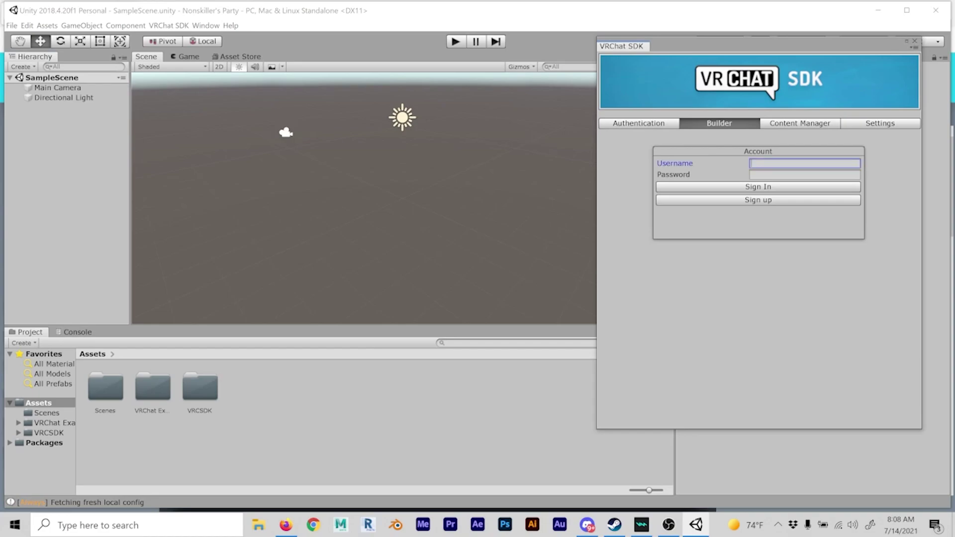
{"action": "type", "text": "Nonskiller"}
{"action": "key", "text": "Tab"}
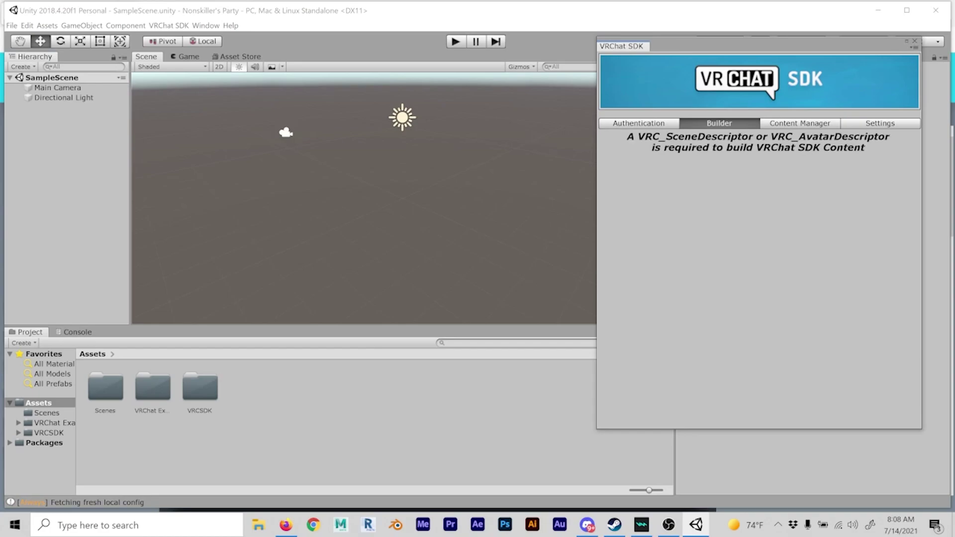
{"action": "left_click_drag", "start_coordinate": [751, 40], "coordinate": [589, 50]}
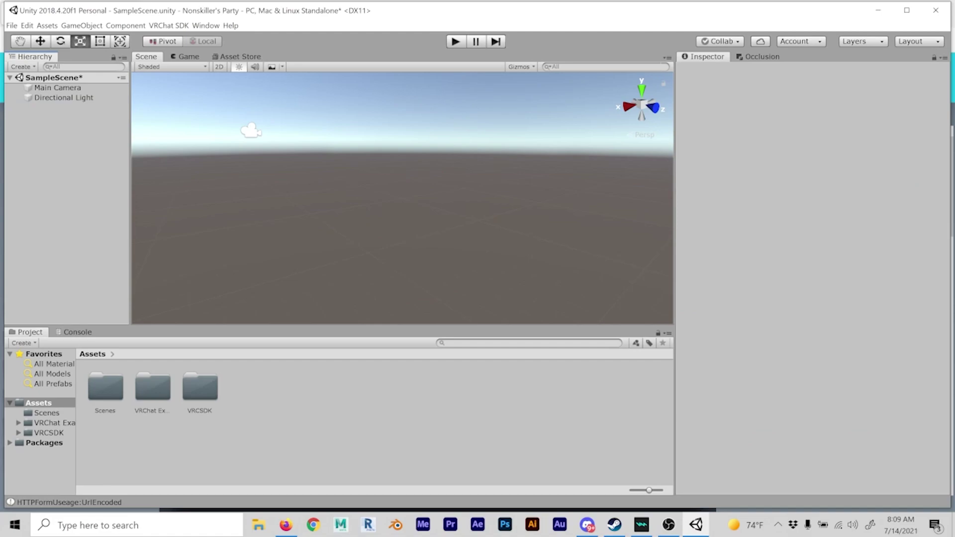
Create a 3D cube in the scene and add the VRC_Avatar Descriptor component to it
{"action": "right_click", "coordinate": [45, 145]}
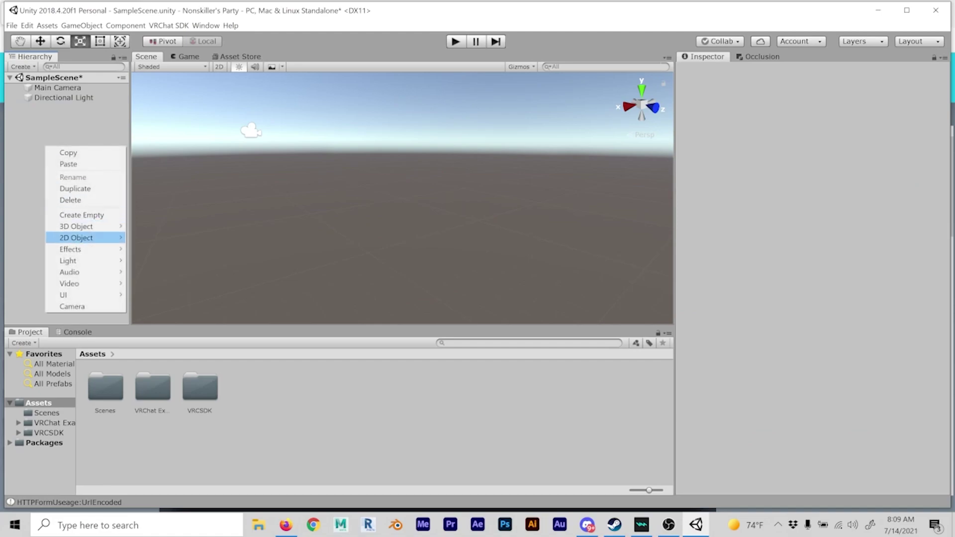
{"action": "mouse_move", "coordinate": [80, 226]}
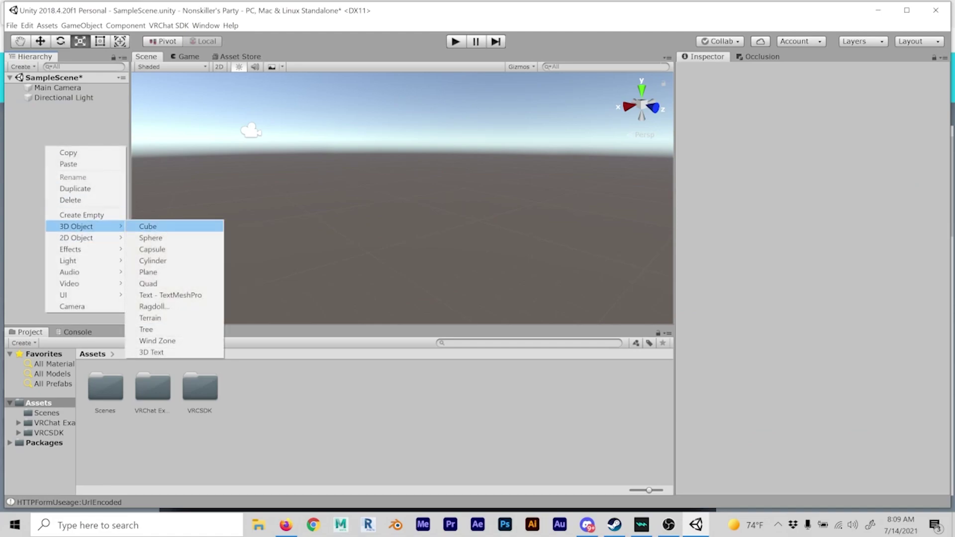
{"action": "left_click", "coordinate": [147, 227]}
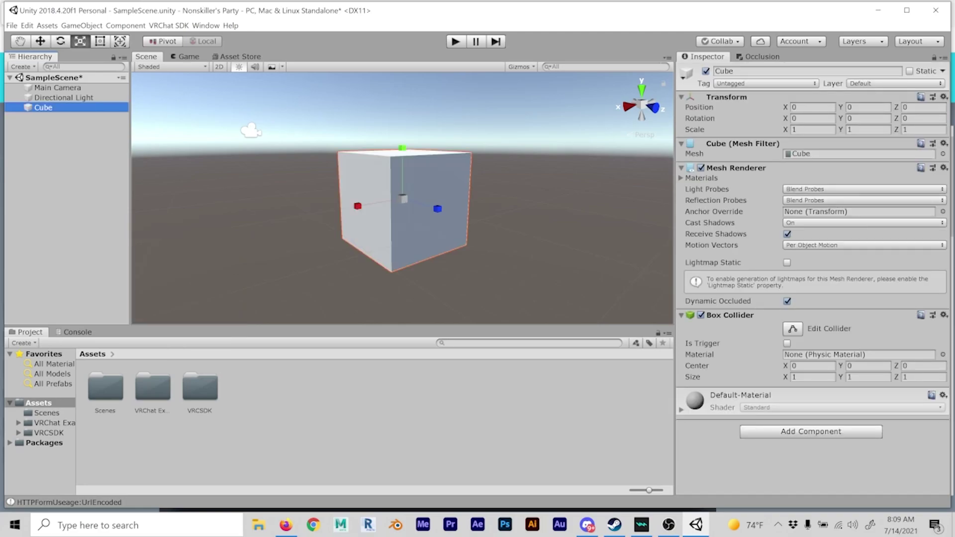
{"action": "left_click", "coordinate": [811, 432]}
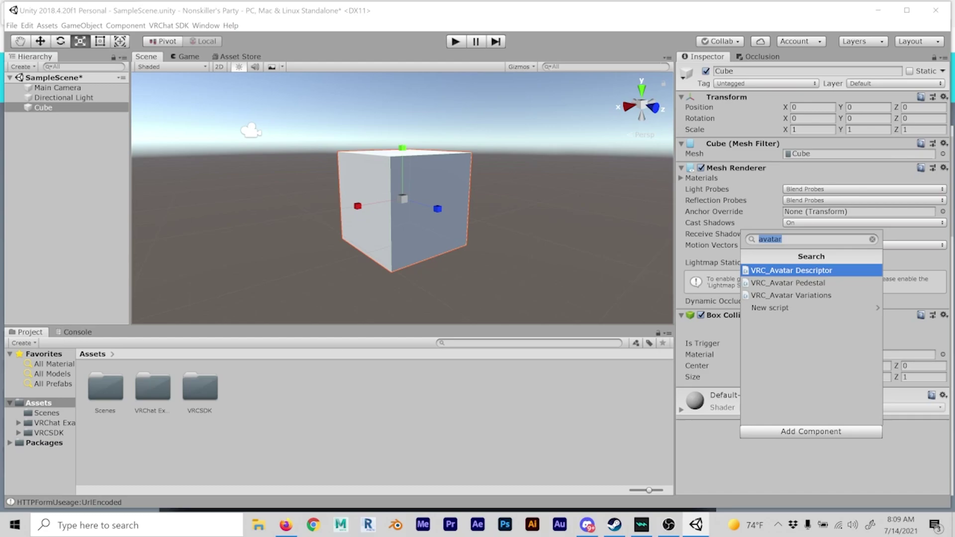
{"action": "key", "text": "Return"}
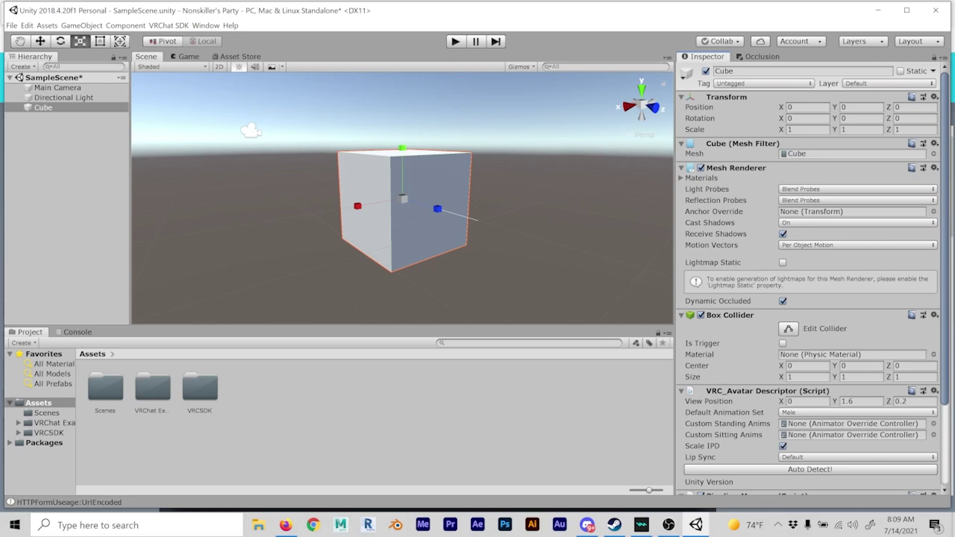
Adjust the X and Y view position of the cube's VRC_Avatar Descriptor
{"action": "scroll", "coordinate": [402, 198], "scroll_direction": "up", "scroll_amount": 12}
{"action": "left_click_drag", "start_coordinate": [448, 208], "coordinate": [460, 184], "text": "alt"}
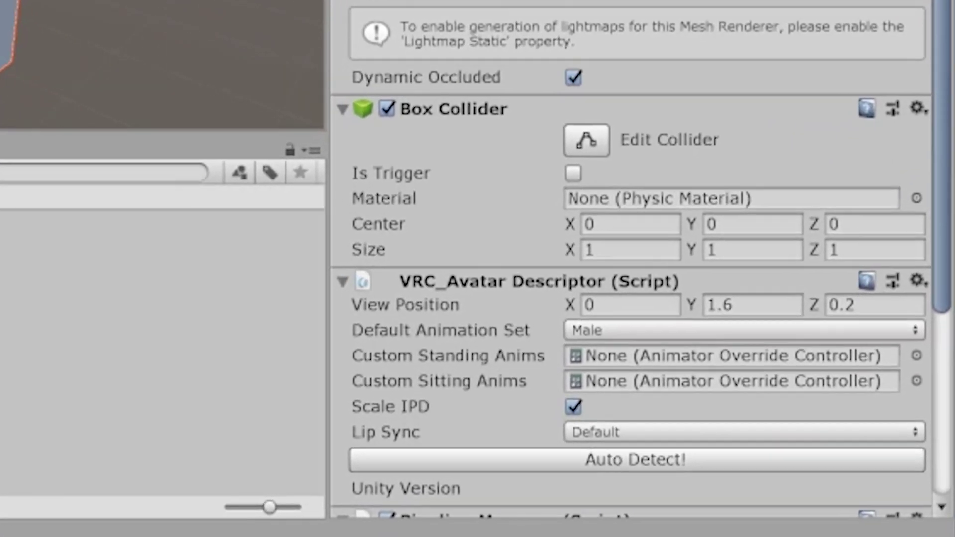
{"action": "left_click", "coordinate": [752, 305]}
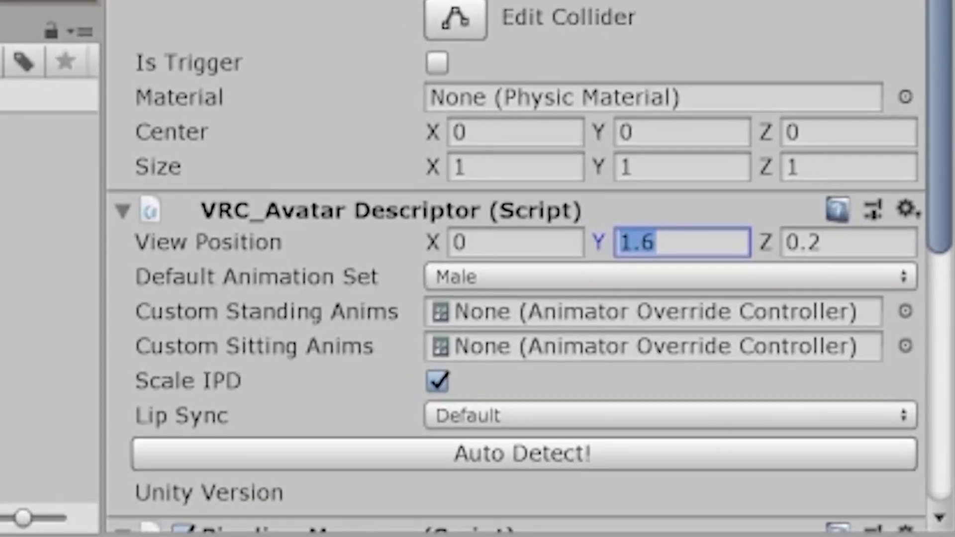
{"action": "left_click_drag", "start_coordinate": [433, 243], "coordinate": [739, 242]}
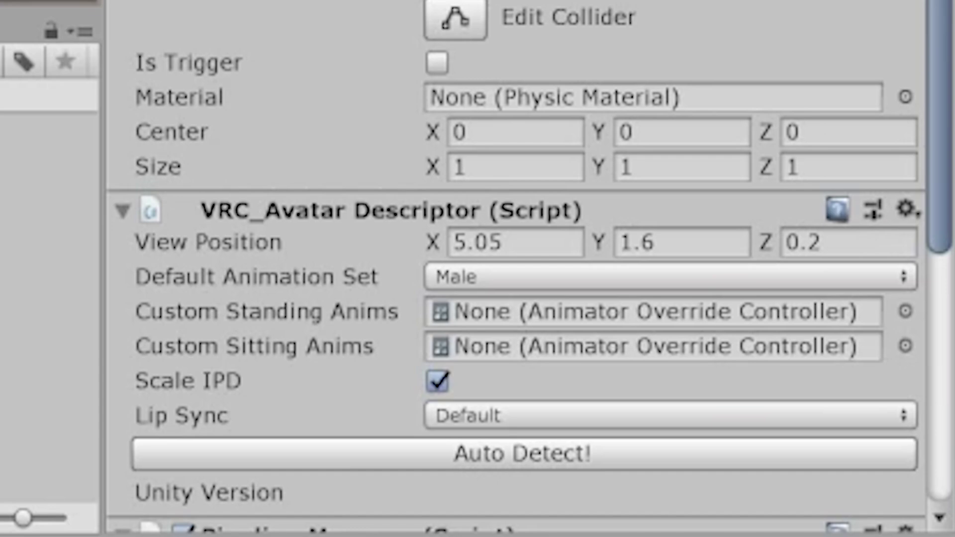
{"action": "left_click_drag", "start_coordinate": [432, 242], "coordinate": [209, 242]}
{"action": "left_click_drag", "start_coordinate": [599, 243], "coordinate": [687, 242]}
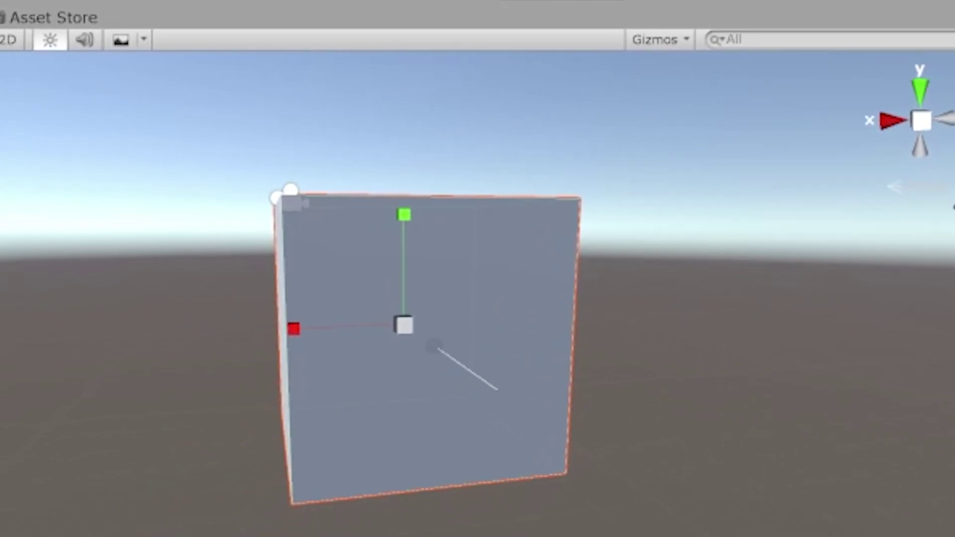
Position the avatar's view point just outside the cube's side, at X 0.55, Y 0.34, and inspect the placement from close up
{"action": "middle_click_drag", "start_coordinate": [912, 190], "coordinate": [216, 237]}
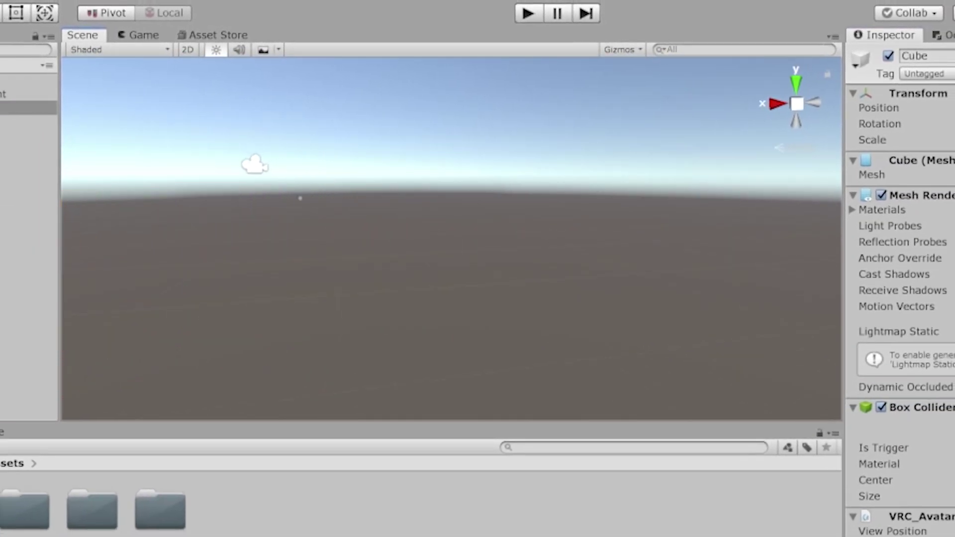
{"action": "scroll", "coordinate": [451, 238], "scroll_direction": "up", "scroll_amount": 3}
{"action": "middle_click_drag", "start_coordinate": [194, 166], "coordinate": [452, 244]}
{"action": "scroll", "coordinate": [451, 239], "scroll_direction": "up", "scroll_amount": 3}
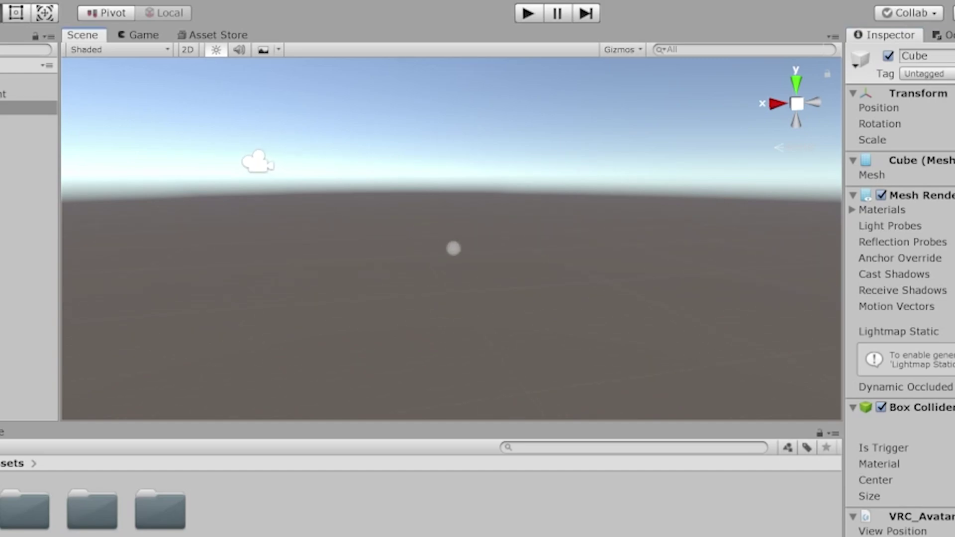
{"action": "key", "text": "Left"}
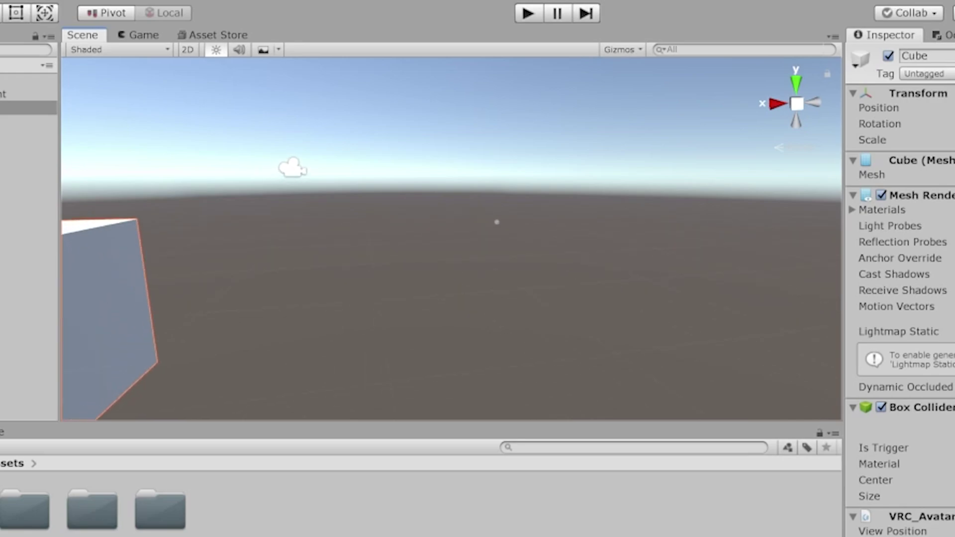
{"action": "key", "text": "Left"}
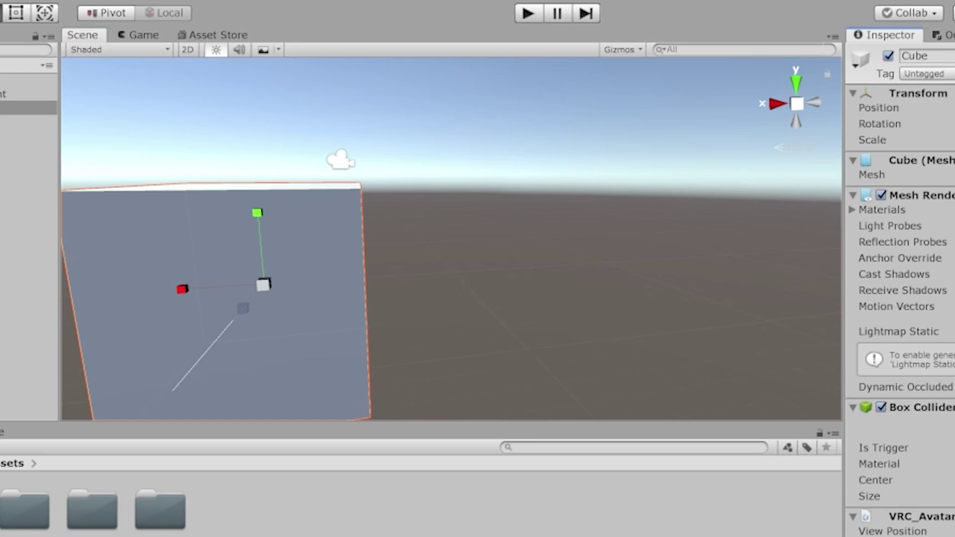
{"action": "key", "text": "f"}
{"action": "scroll", "coordinate": [452, 239], "scroll_direction": "up", "scroll_amount": 10}
{"action": "middle_click_drag", "start_coordinate": [452, 239], "coordinate": [535, 326]}
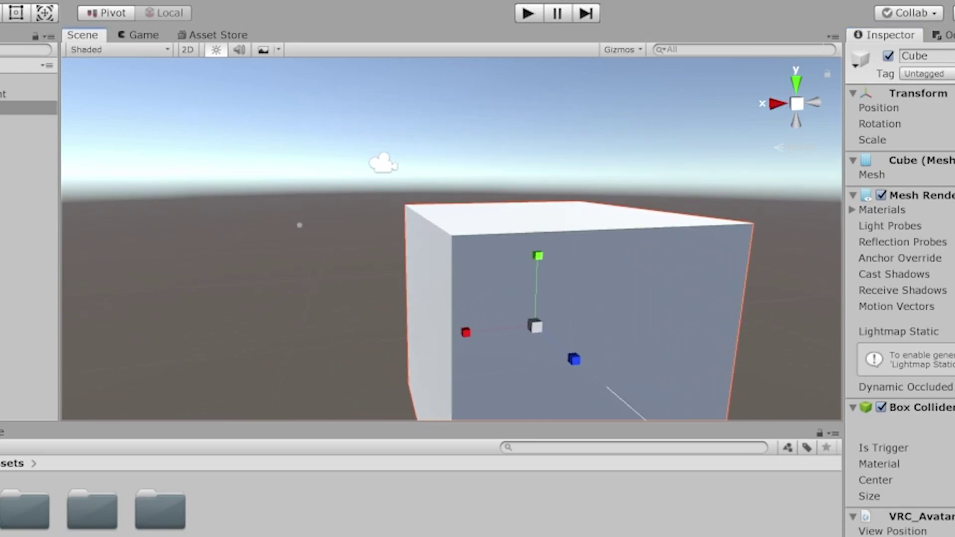
{"action": "key", "text": "Left"}
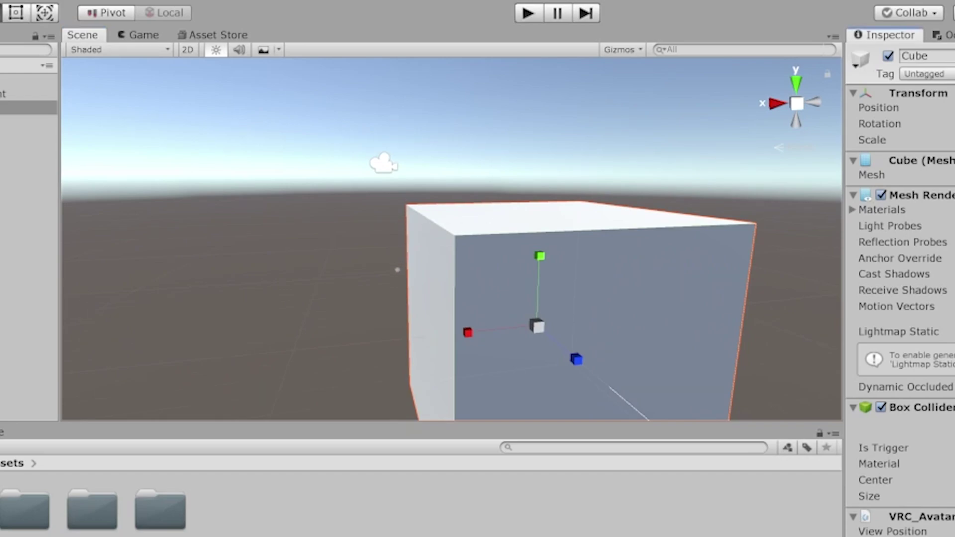
{"action": "scroll", "coordinate": [577, 359], "scroll_direction": "up", "scroll_amount": 5}
{"action": "left_click_drag", "start_coordinate": [577, 360], "coordinate": [571, 356], "text": "alt"}
{"action": "key", "text": "Up"}
{"action": "key", "text": "Up"}
{"action": "key", "text": "Up"}
{"action": "key", "text": "Up"}
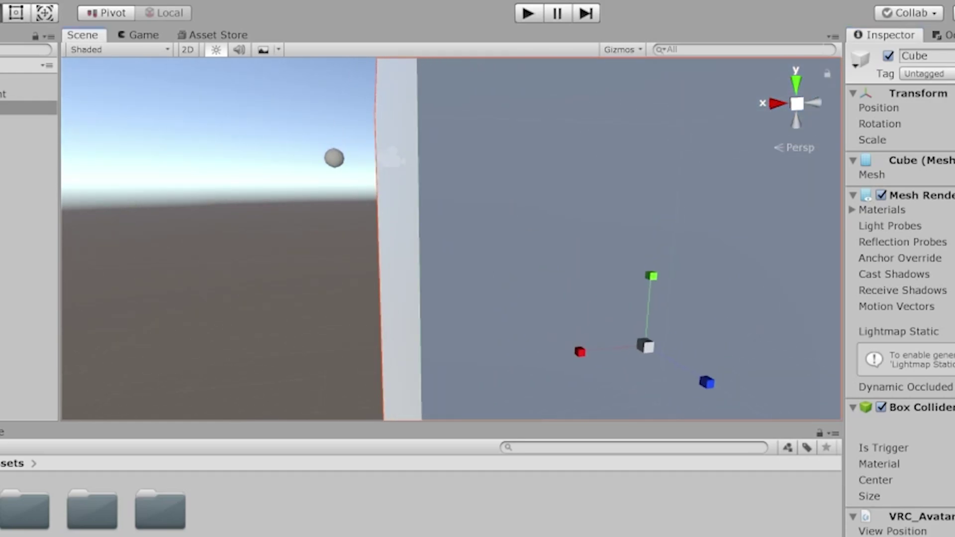
{"action": "scroll", "coordinate": [451, 239], "scroll_direction": "down", "scroll_amount": 3}
{"action": "key", "text": "Escape"}
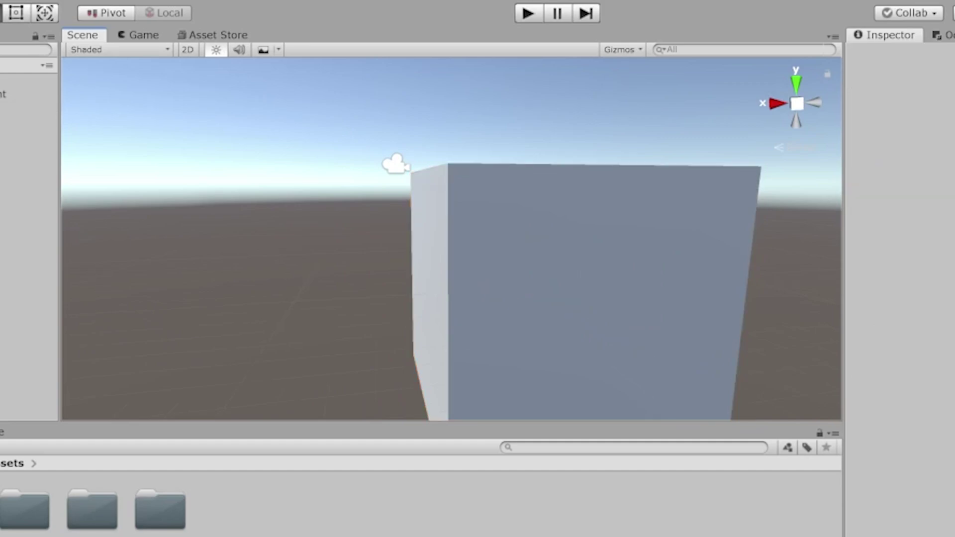
Show the VRChat SDK builder, add an Animator component to the cube and auto-fix the automatic lightmap generation issue
{"action": "left_click", "coordinate": [100, 1]}
{"action": "left_click", "coordinate": [149, 27]}
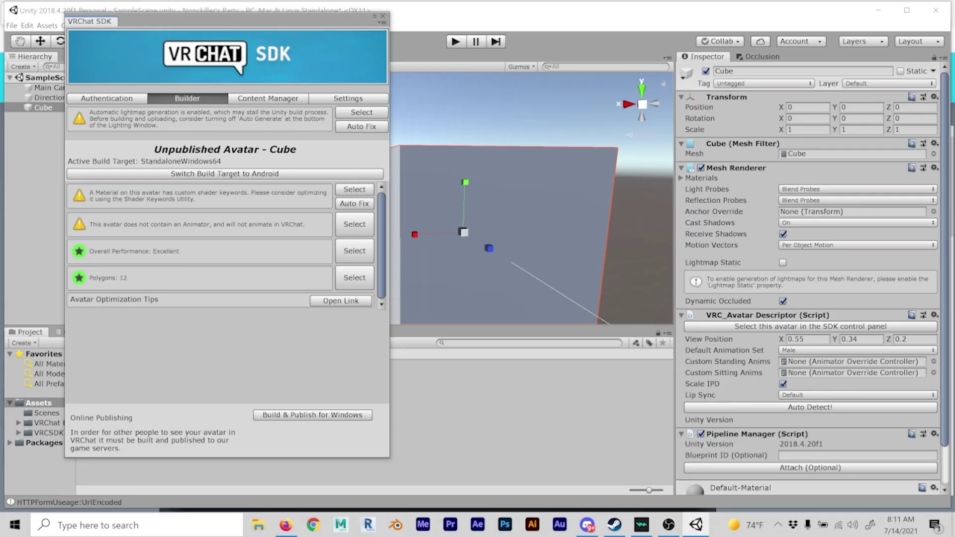
{"action": "scroll", "coordinate": [812, 278], "scroll_direction": "down", "scroll_amount": 3}
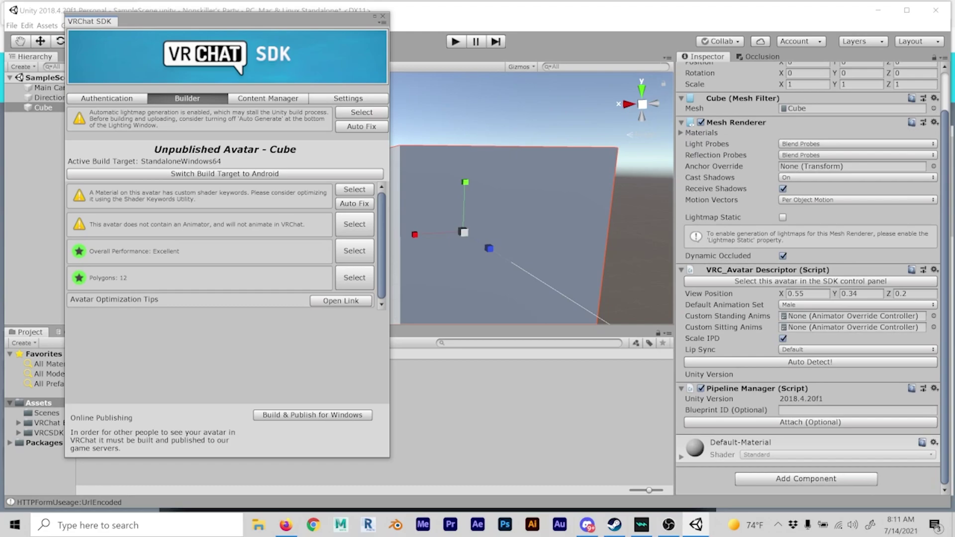
{"action": "left_click", "coordinate": [805, 478]}
{"action": "type", "text": "ana"}
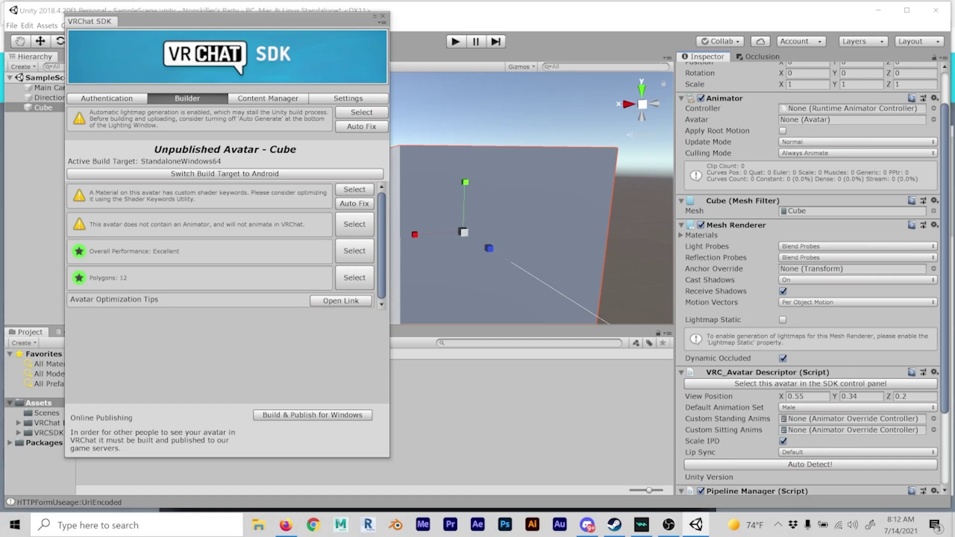
{"action": "left_click", "coordinate": [361, 127]}
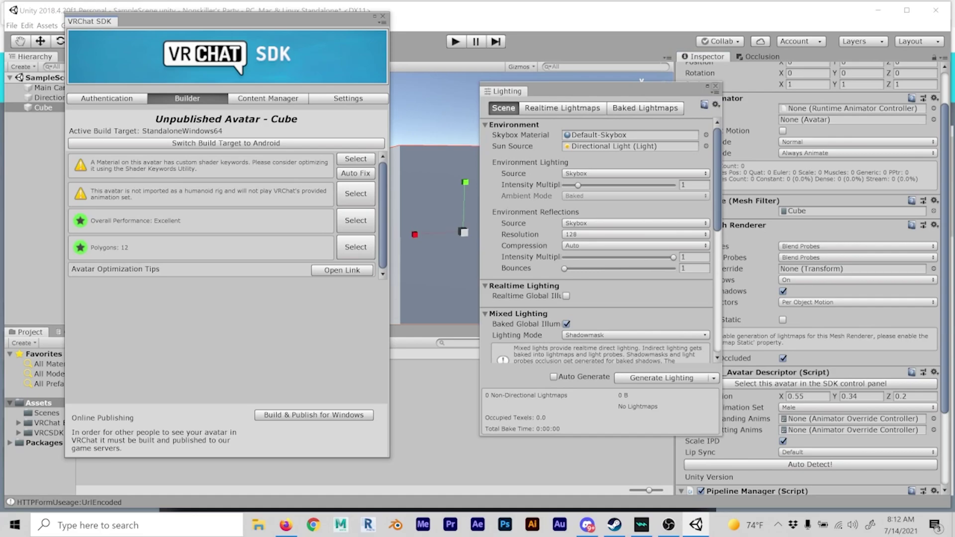
Build and publish the cube avatar for Windows, entering "CUBE TEST" as both its avatar name and its description
{"action": "left_click", "coordinate": [313, 415]}
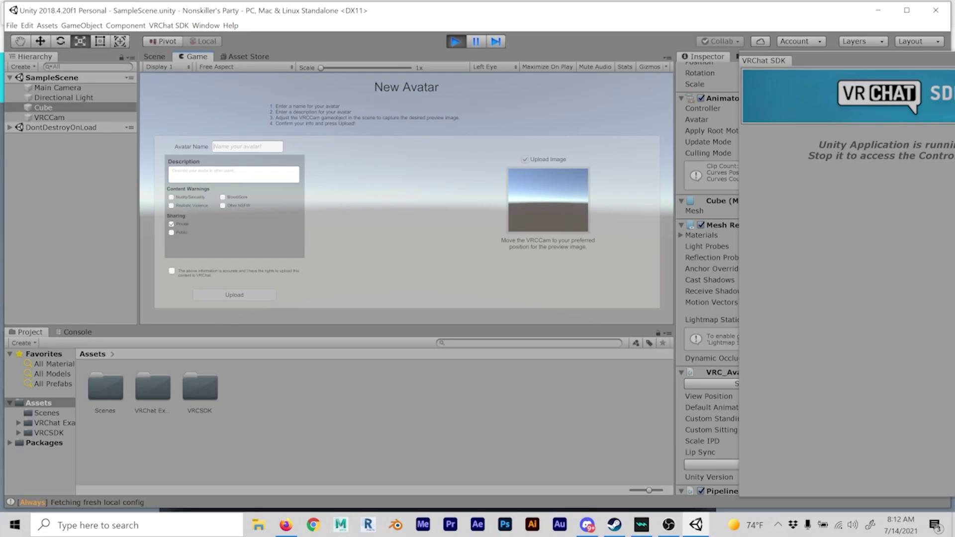
{"action": "type", "text": "CUBE TEST"}
{"action": "key", "text": "ctrl+a"}
{"action": "key", "text": "ctrl+c"}
{"action": "left_click", "coordinate": [234, 174]}
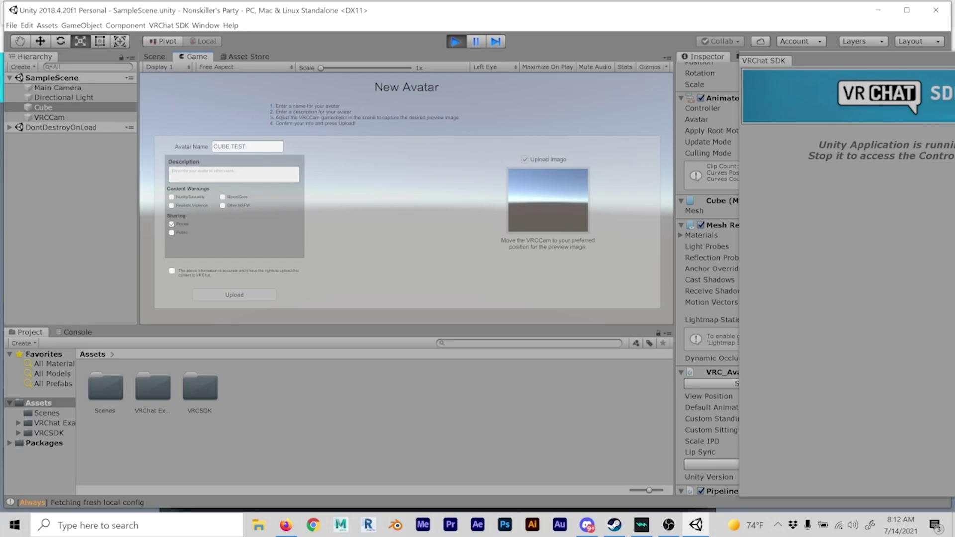
{"action": "key", "text": "ctrl+v"}
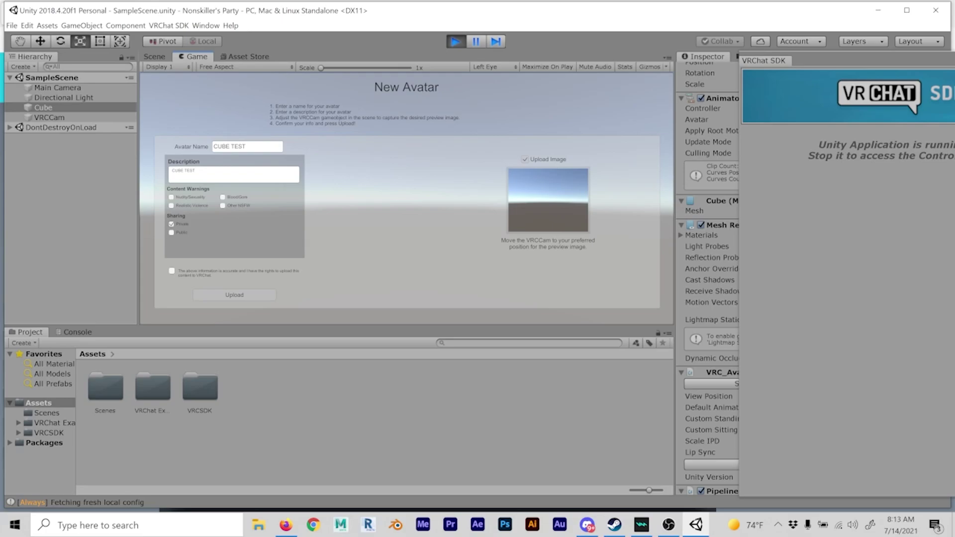
Select VRCCam in the running scene and move it sideways along its X axis, clear of the cube
{"action": "key", "text": "ctrl+1"}
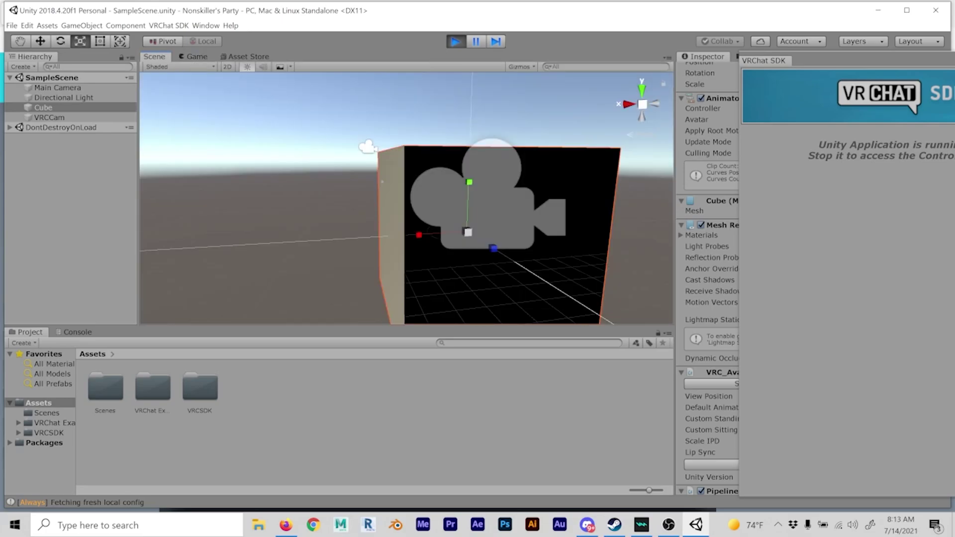
{"action": "left_click", "coordinate": [49, 117]}
{"action": "scroll", "coordinate": [407, 198], "scroll_direction": "down", "scroll_amount": 5}
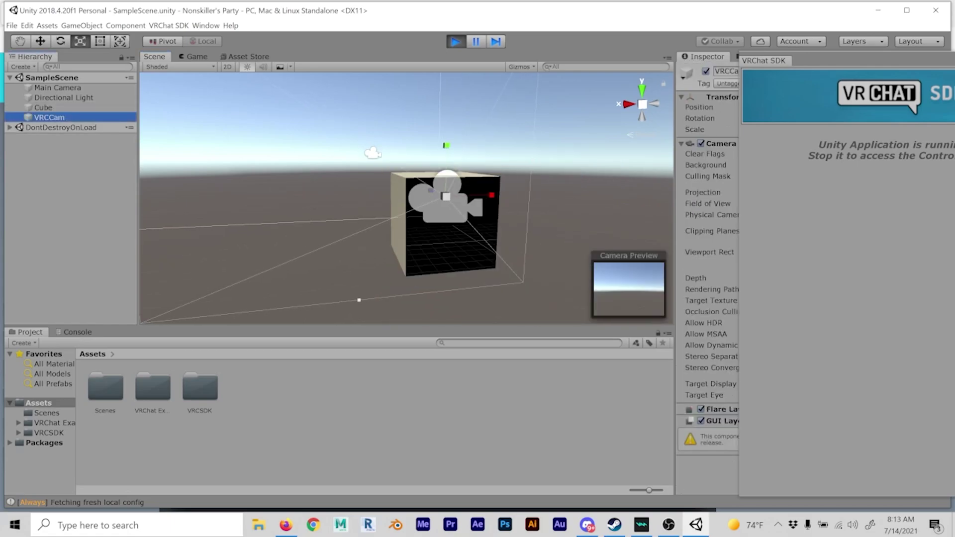
{"action": "key", "text": "ctrl+2"}
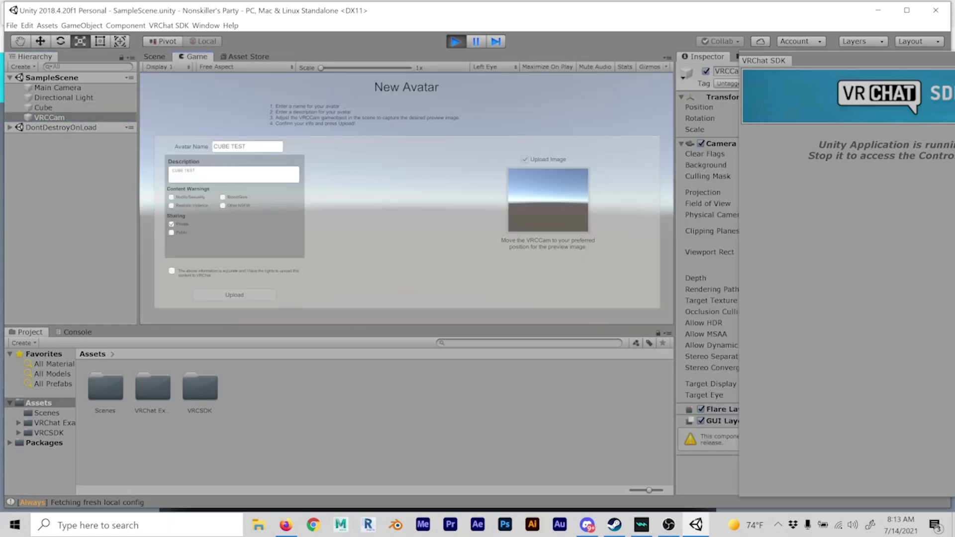
{"action": "key", "text": "ctrl+1"}
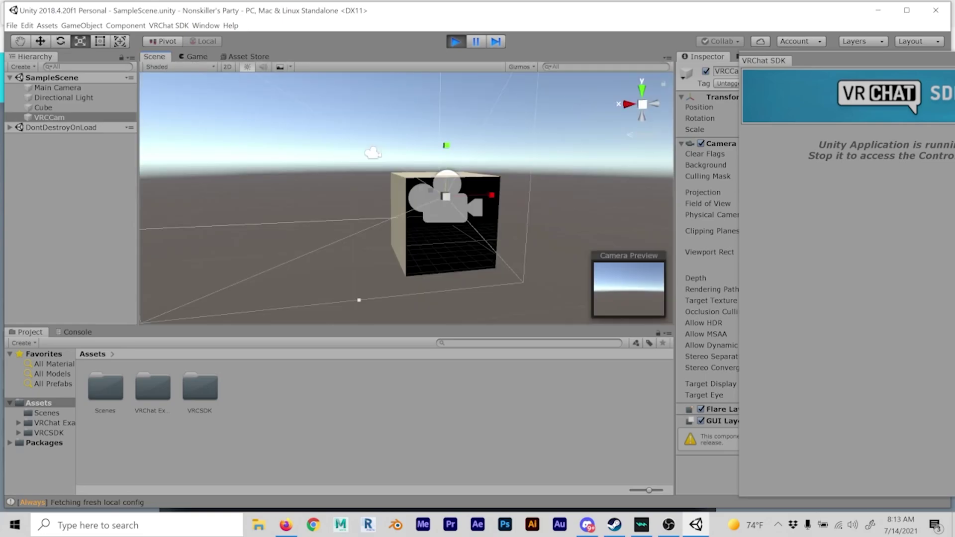
{"action": "key", "text": "w"}
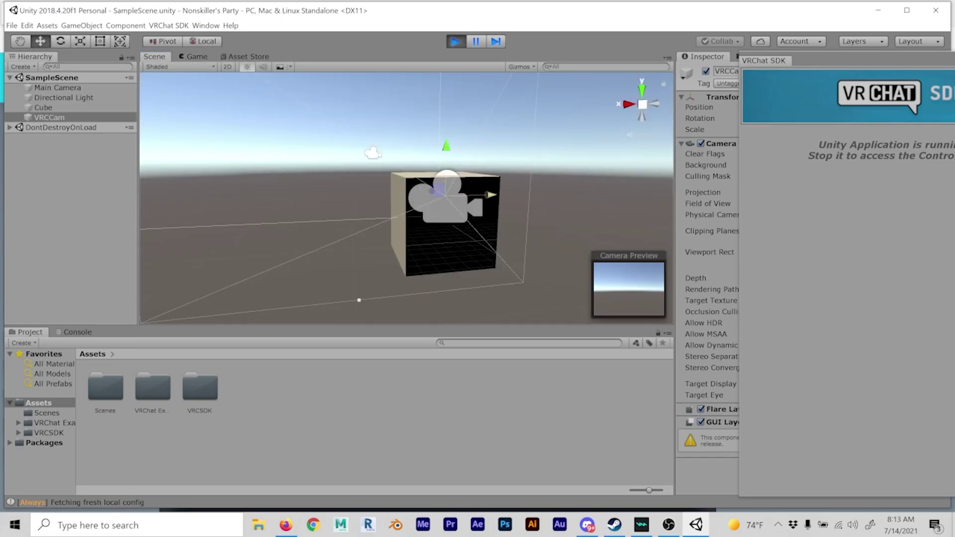
{"action": "left_click_drag", "start_coordinate": [490, 194], "coordinate": [563, 192]}
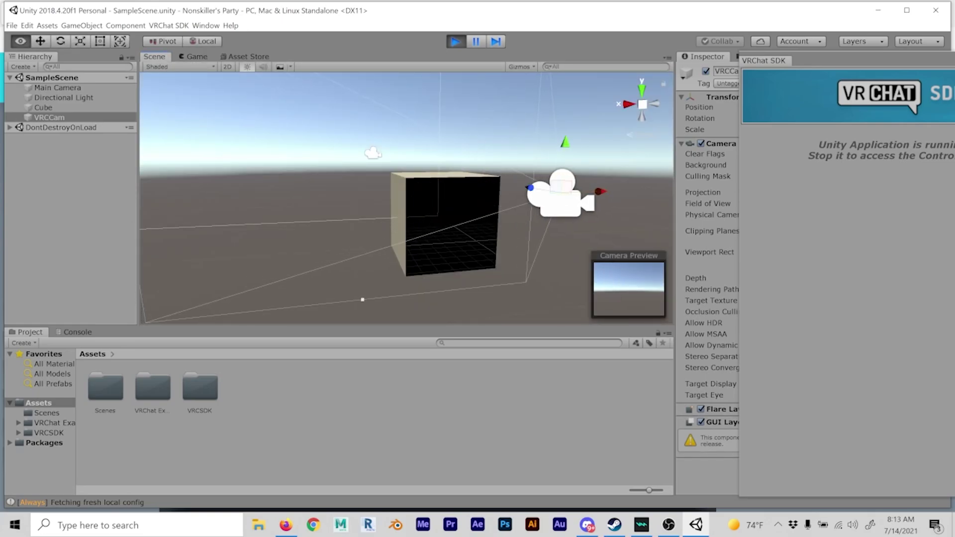
Rotate VRCCam about its vertical axis so that the cube comes into its preview
{"action": "key", "text": "f"}
{"action": "key", "text": "e"}
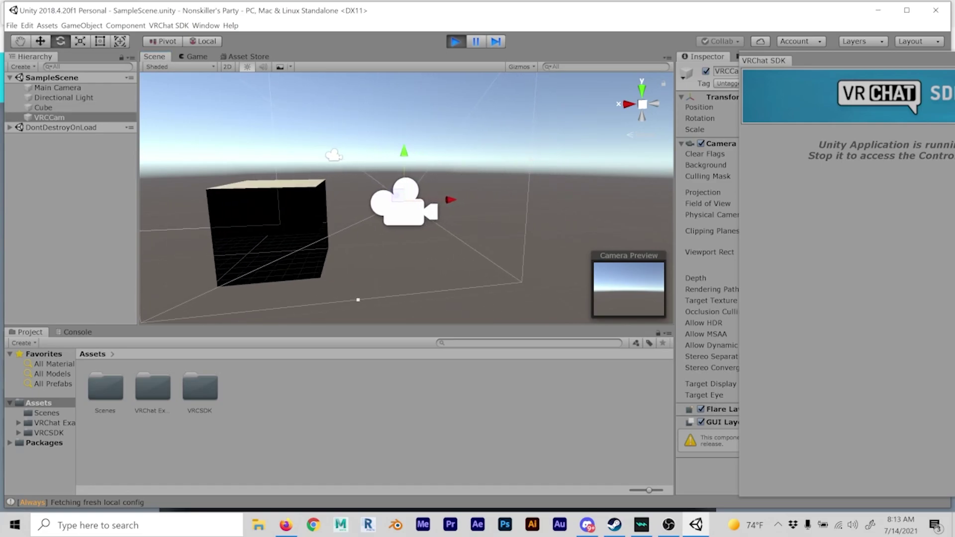
{"action": "left_click_drag", "start_coordinate": [418, 210], "coordinate": [565, 206]}
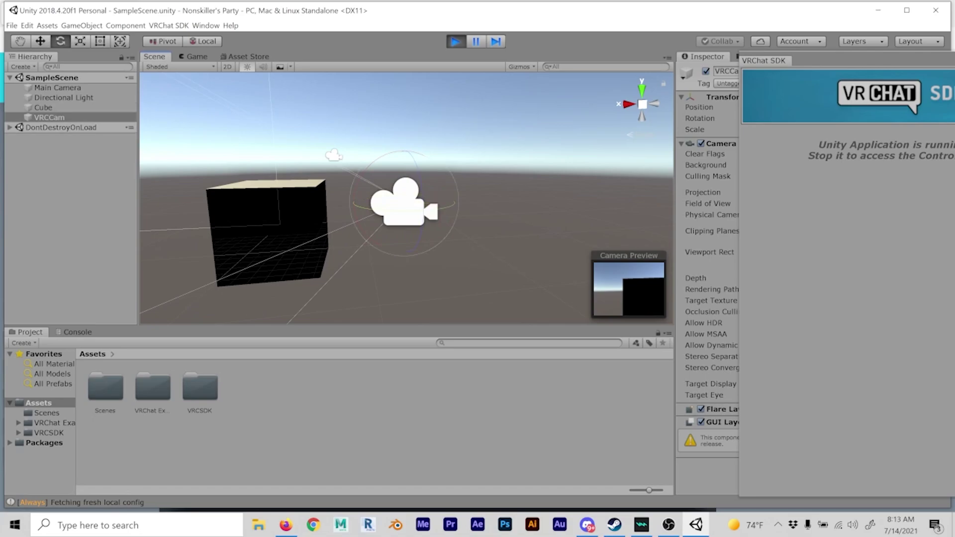
Move VRCCam back from the cube and slightly down, and check the upload preview image
{"action": "left_click", "coordinate": [40, 40]}
{"action": "left_click_drag", "start_coordinate": [355, 204], "coordinate": [389, 202]}
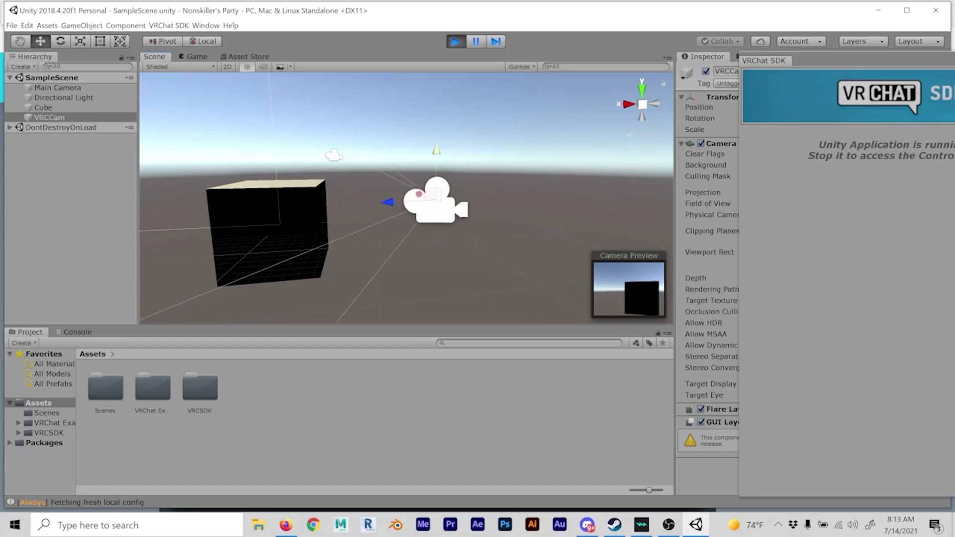
{"action": "left_click_drag", "start_coordinate": [436, 150], "coordinate": [436, 160]}
{"action": "left_click", "coordinate": [197, 56]}
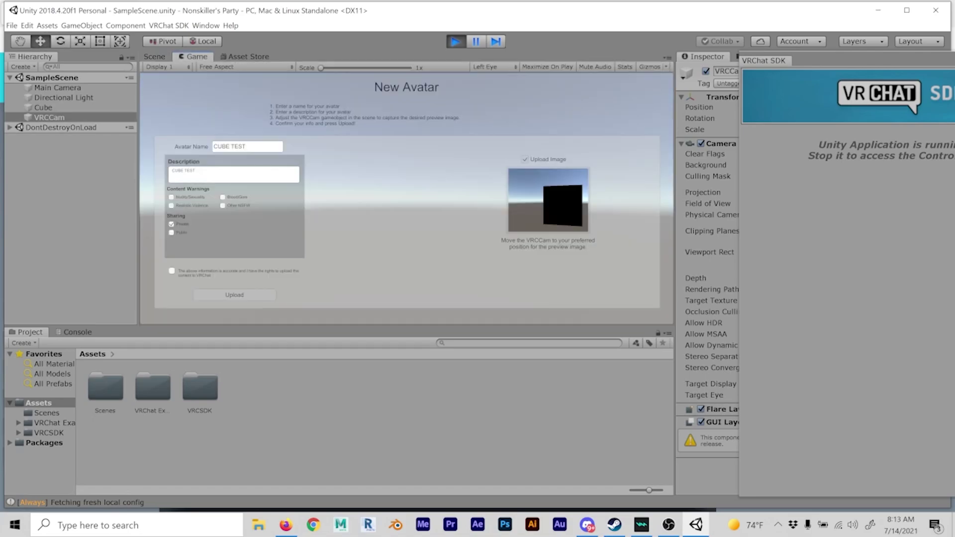
{"action": "key", "text": "ctrl+1"}
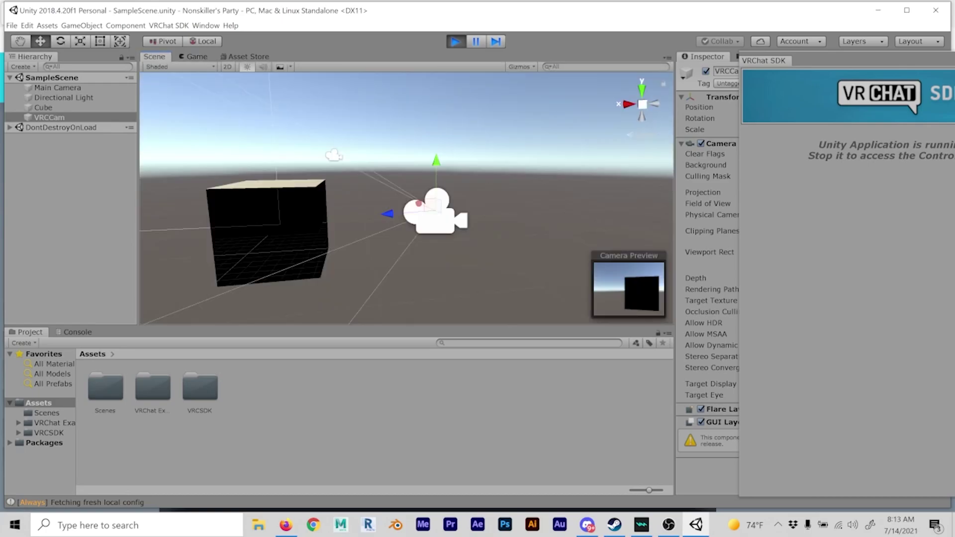
Select the Directional Light and rotate it so that it lights the cube's dark side facing VRCCam
{"action": "left_click", "coordinate": [51, 164]}
{"action": "right_click", "coordinate": [50, 164]}
{"action": "left_click", "coordinate": [51, 98]}
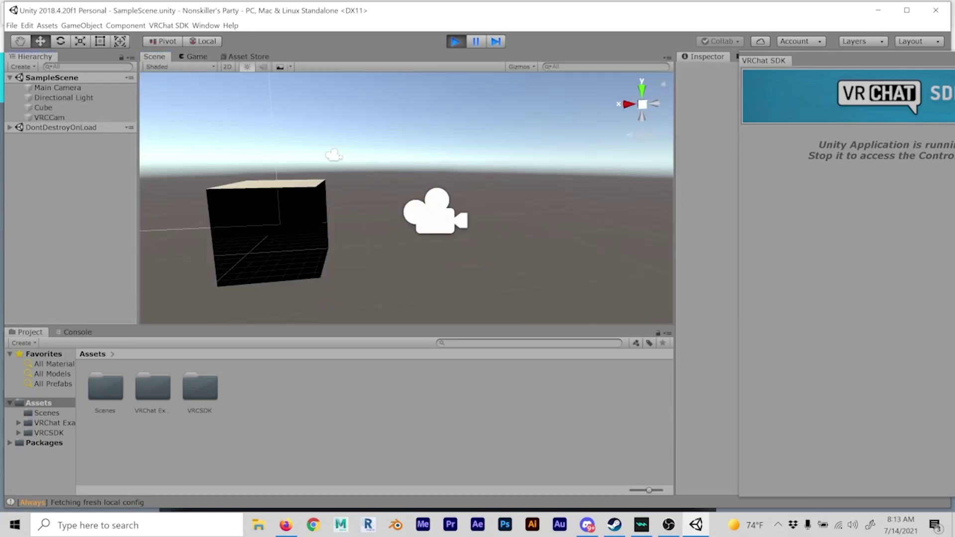
{"action": "left_click", "coordinate": [64, 97]}
{"action": "scroll", "coordinate": [407, 198], "scroll_direction": "down", "scroll_amount": 15}
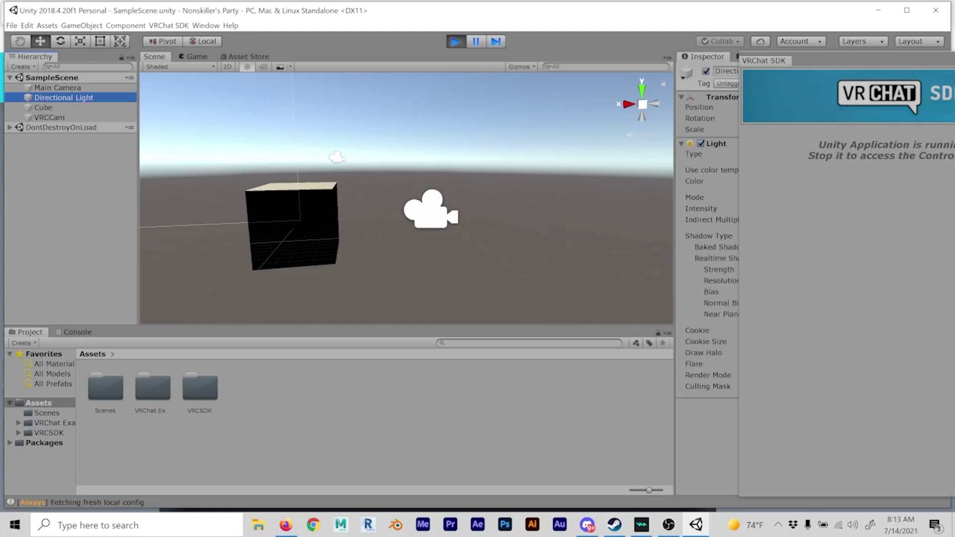
{"action": "key", "text": "e"}
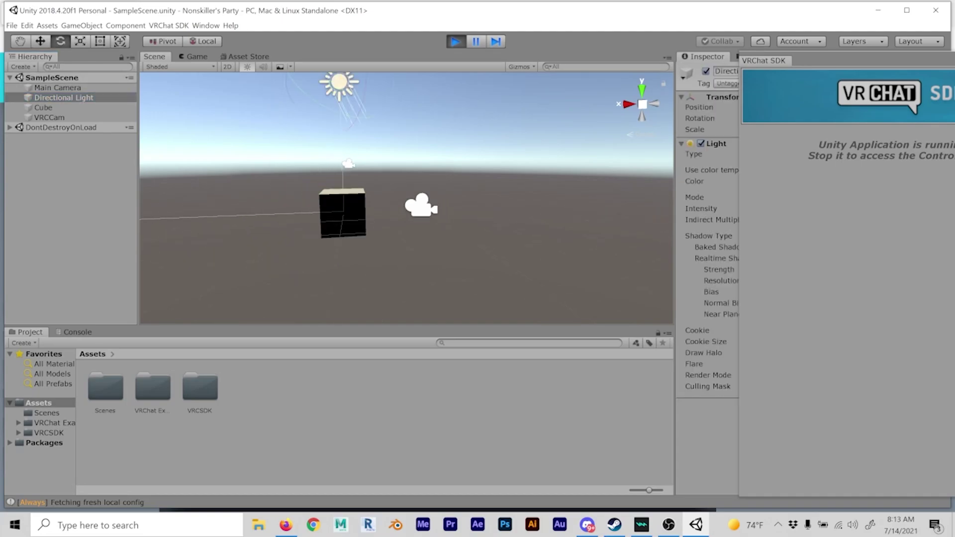
{"action": "left_click_drag", "start_coordinate": [386, 107], "coordinate": [308, 128]}
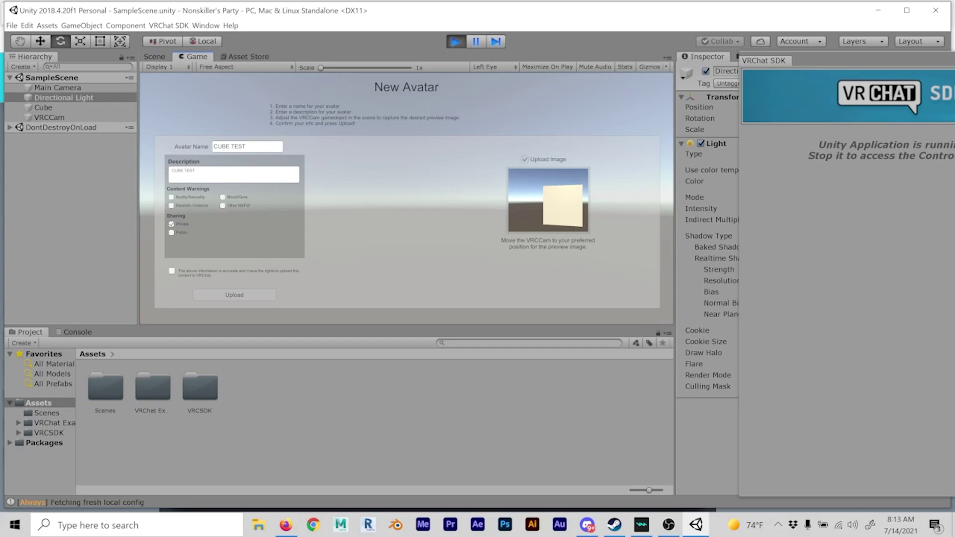
Move the VRChat SDK window off the Directional Light's properties and set the light's color to white (FFFFFF)
{"action": "key", "text": "ctrl+1"}
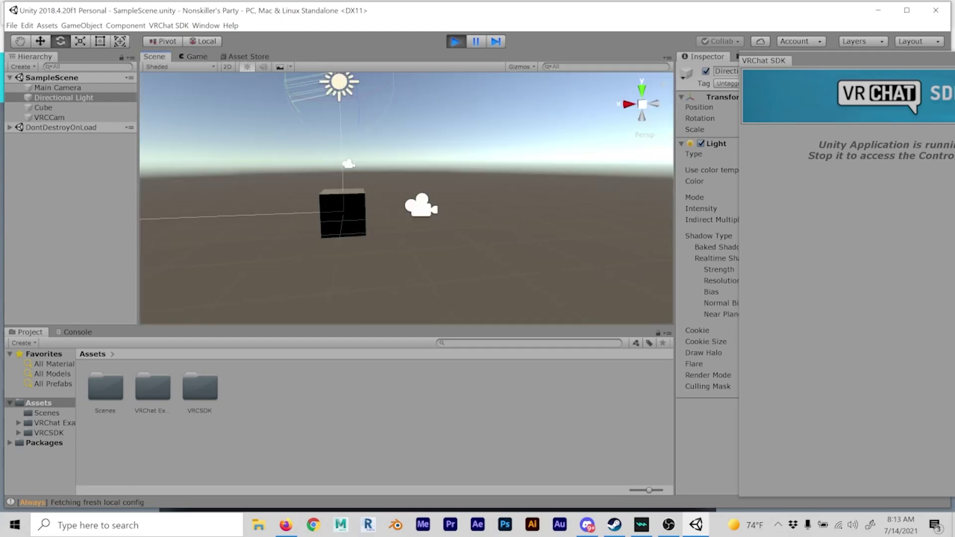
{"action": "left_click_drag", "start_coordinate": [763, 60], "coordinate": [340, 195]}
{"action": "left_click", "coordinate": [858, 181]}
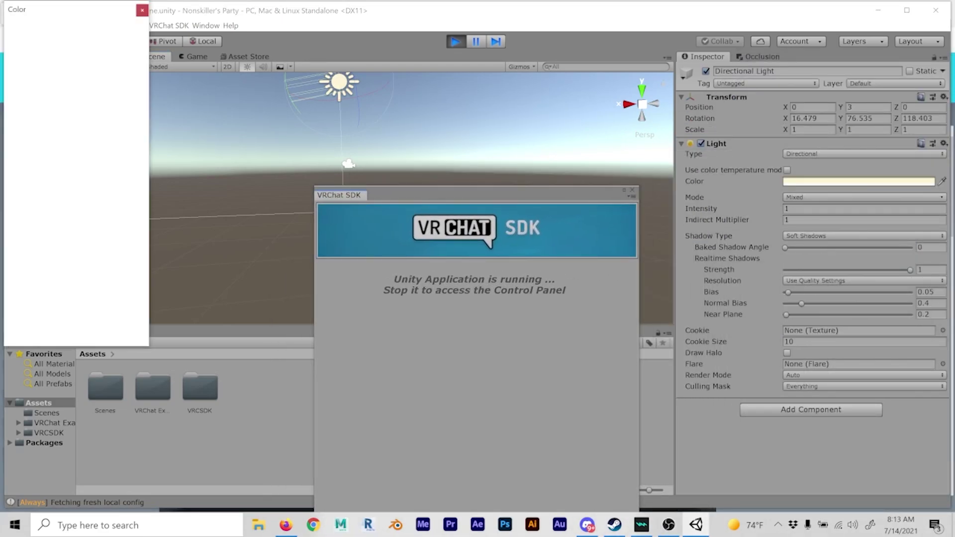
{"action": "mouse_move", "coordinate": [54, 83]}
{"action": "left_mouse_down"}
{"action": "mouse_move", "coordinate": [80, 129]}
{"action": "mouse_move", "coordinate": [92, 123]}
{"action": "mouse_move", "coordinate": [55, 89]}
{"action": "mouse_move", "coordinate": [44, 98]}
{"action": "mouse_move", "coordinate": [44, 82]}
{"action": "left_mouse_up"}
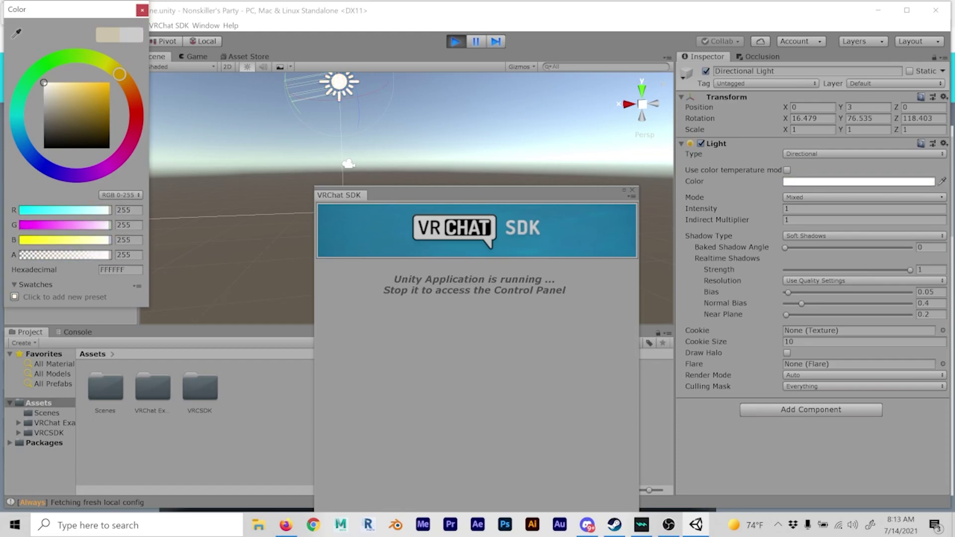
{"action": "left_click", "coordinate": [141, 10]}
Check the preview image in the New Avatar form, confirm the accuracy and rights statement, and upload the avatar
{"action": "left_click", "coordinate": [196, 56]}
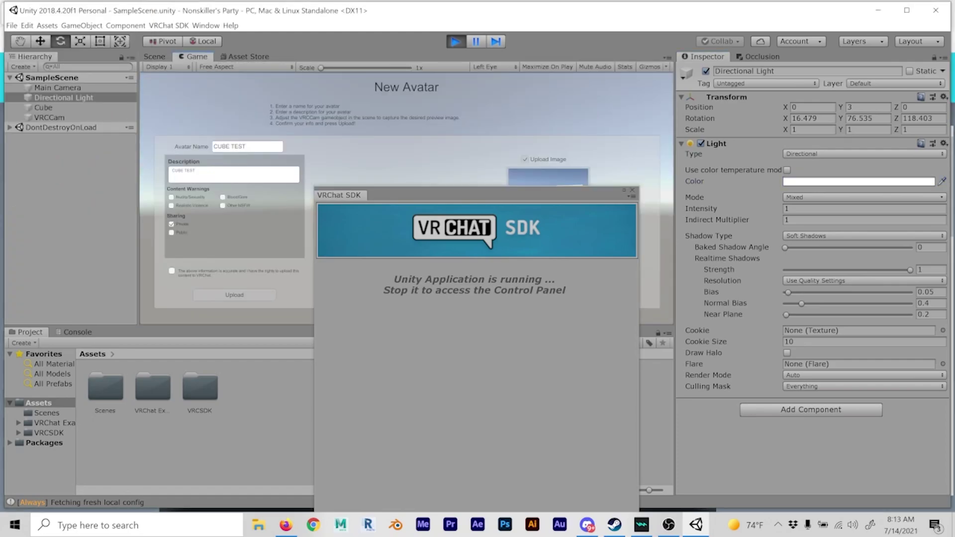
{"action": "left_click_drag", "start_coordinate": [447, 194], "coordinate": [708, 161]}
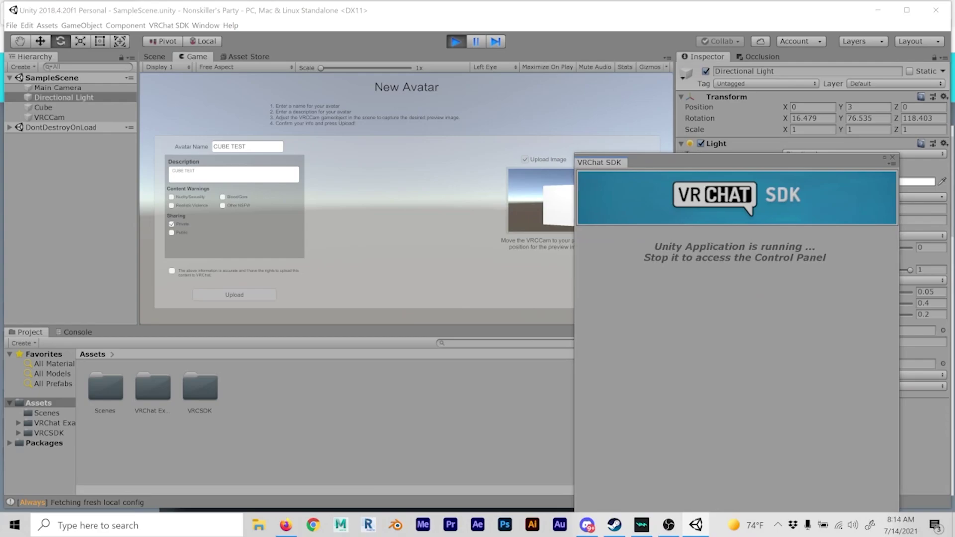
{"action": "left_click", "coordinate": [171, 270]}
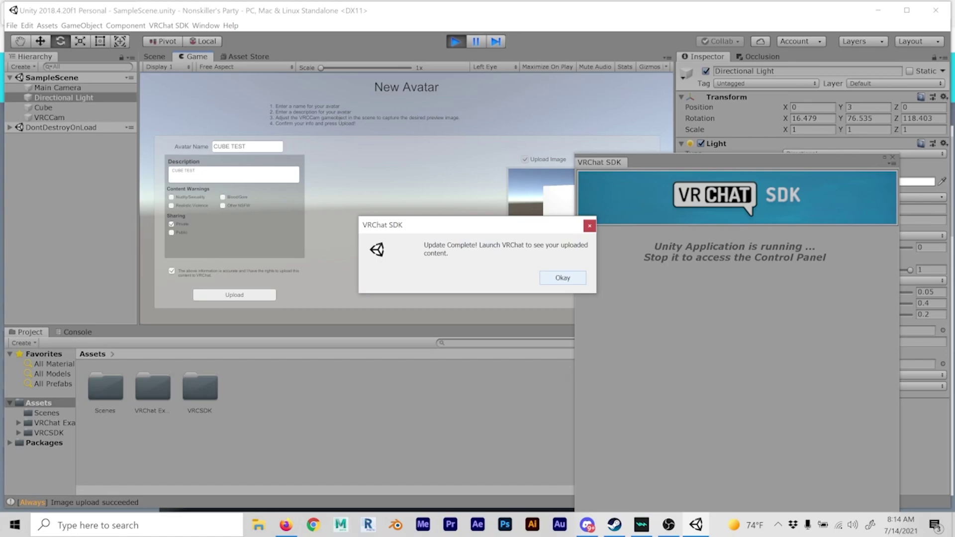
{"action": "key", "text": "Return"}
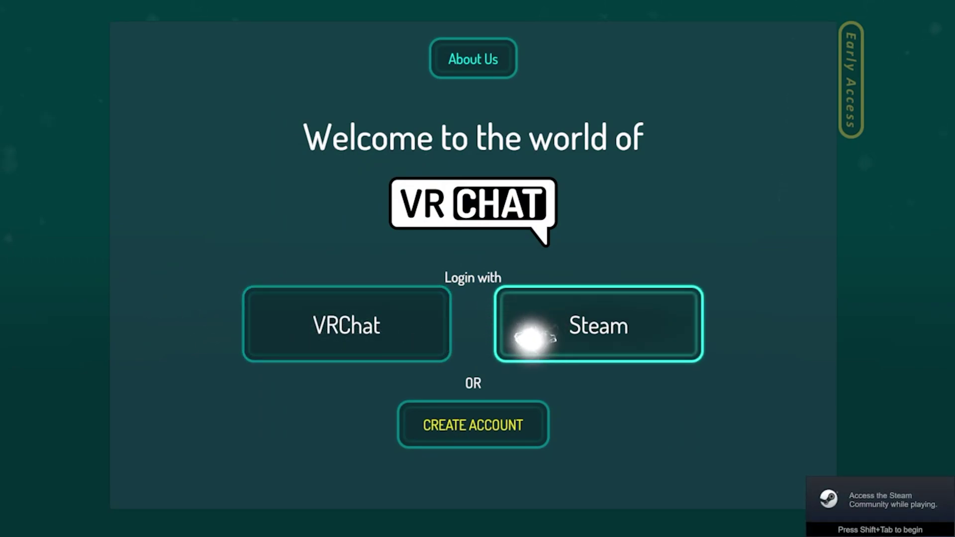
Switch to VRChat, log in with the VRChat account by entering its user name, and continue past the conduct notice
{"action": "left_click", "coordinate": [358, 337]}
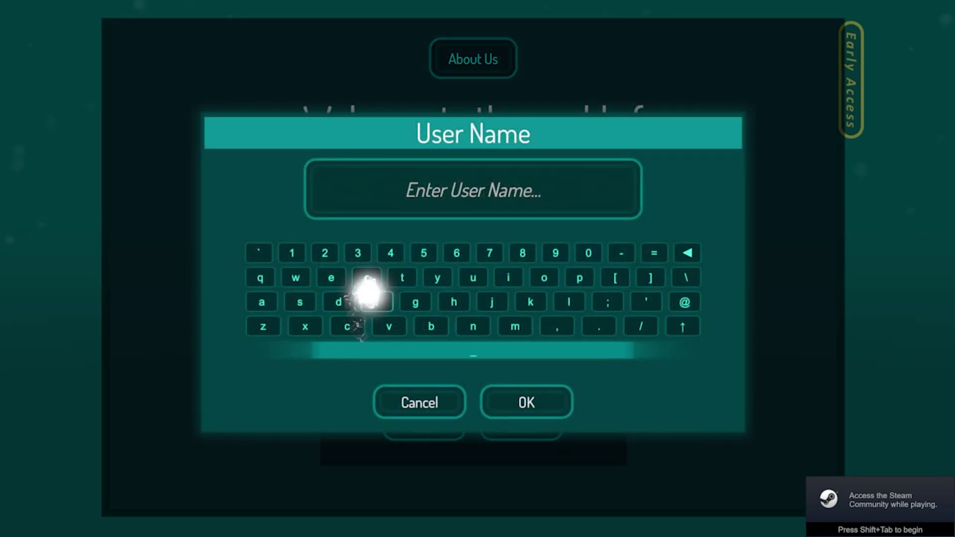
{"action": "type", "text": "Nonskiller"}
{"action": "key", "text": "Return"}
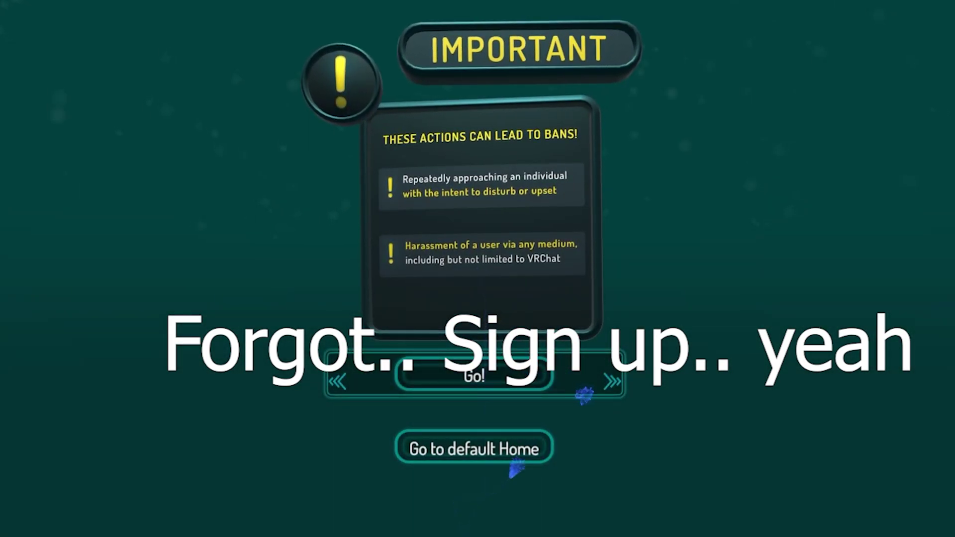
{"action": "left_click", "coordinate": [497, 376]}
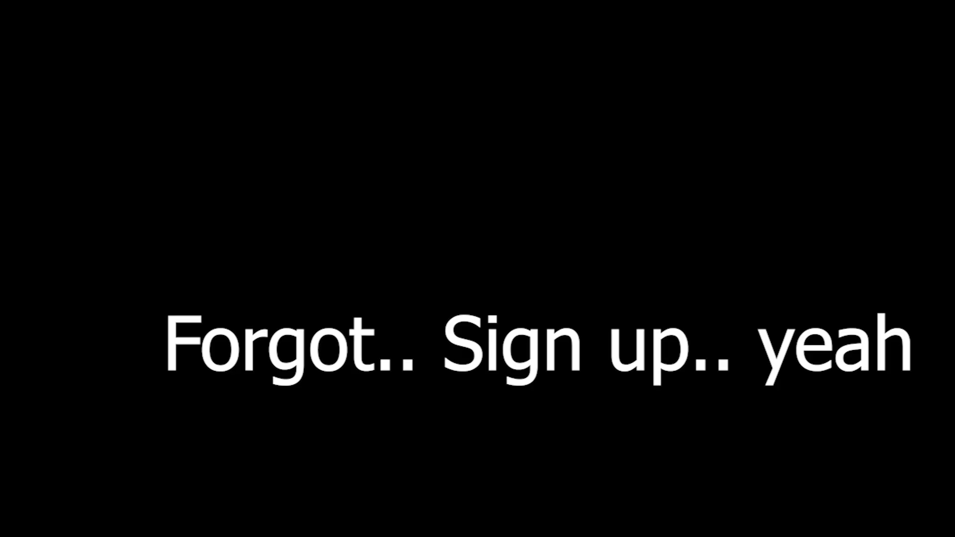